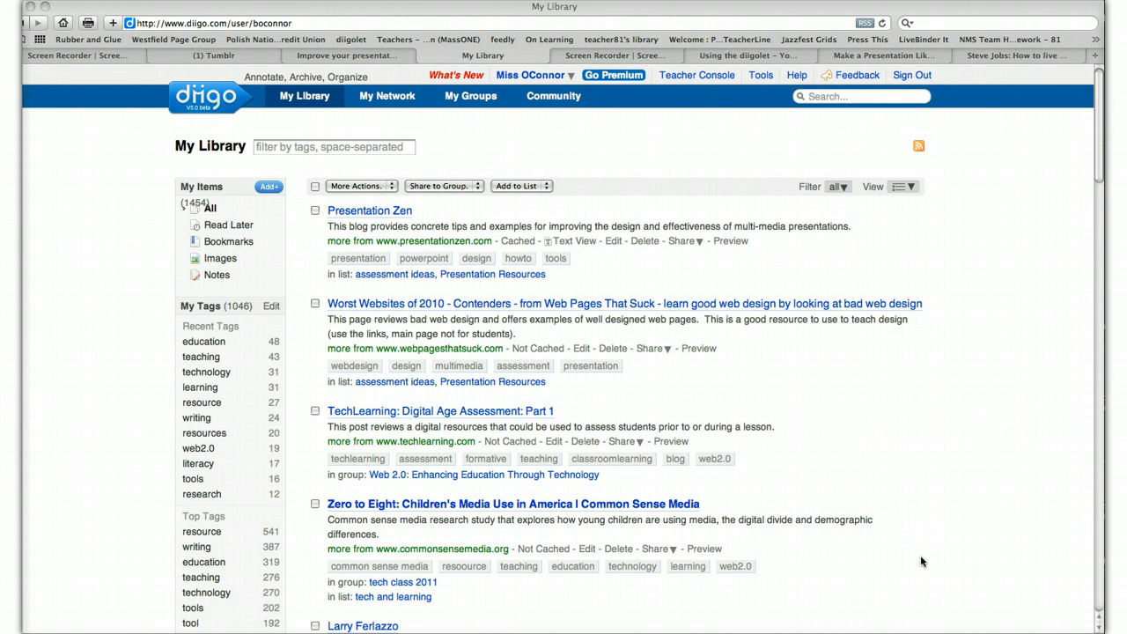
Switch to the YouTube video "Improve your presentation skills" and copy its web address
click(397, 54)
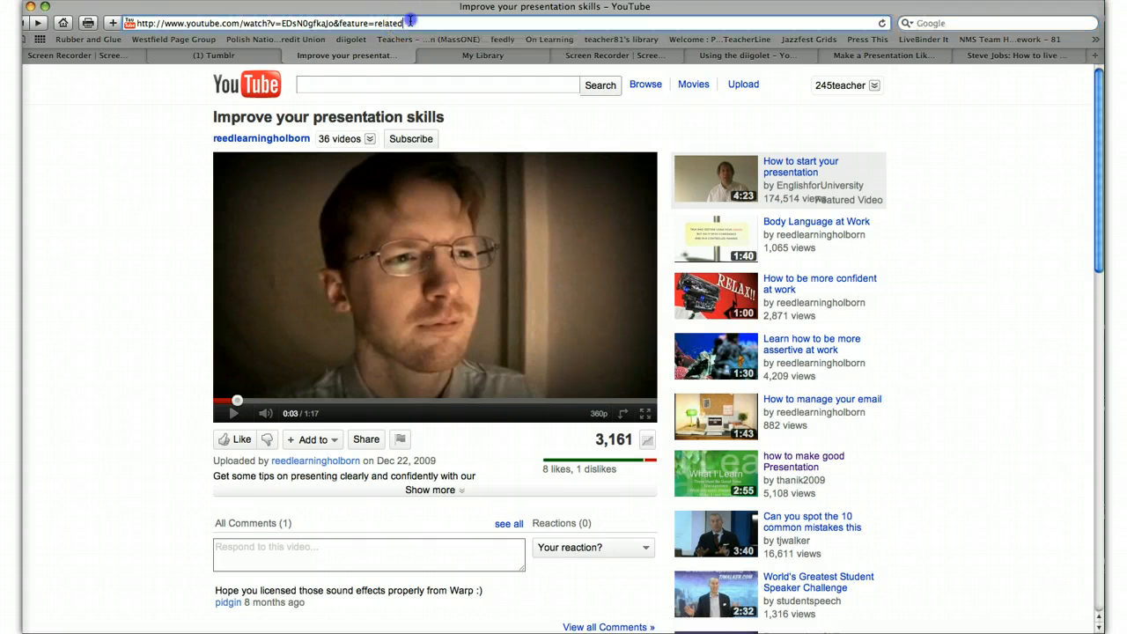
drag(409, 22, 141, 18)
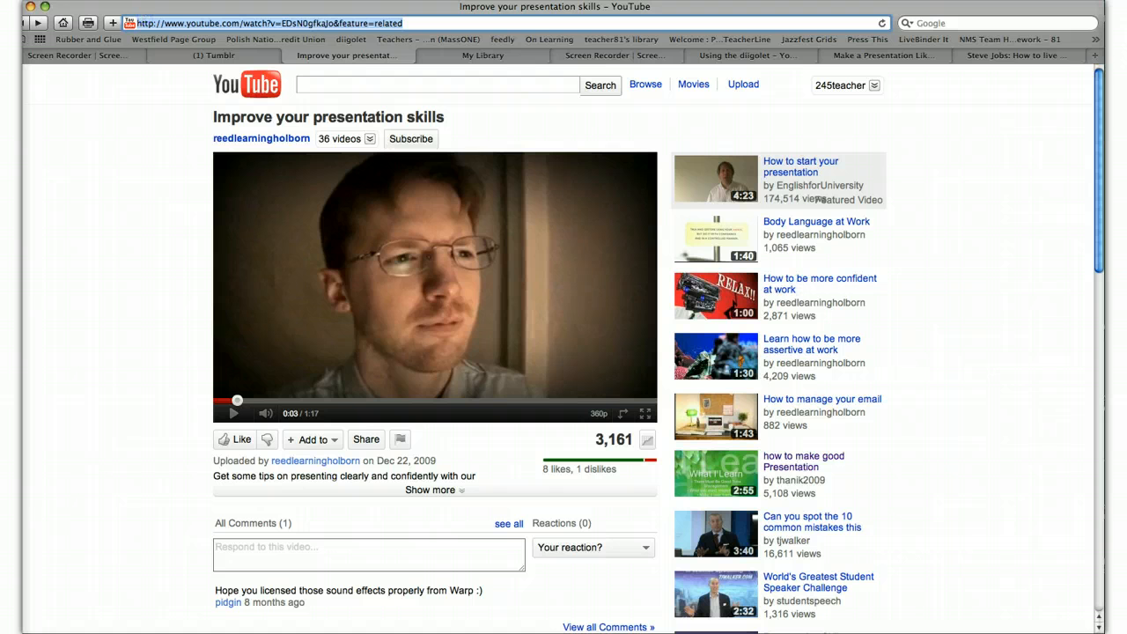
right_click(167, 24)
click(198, 121)
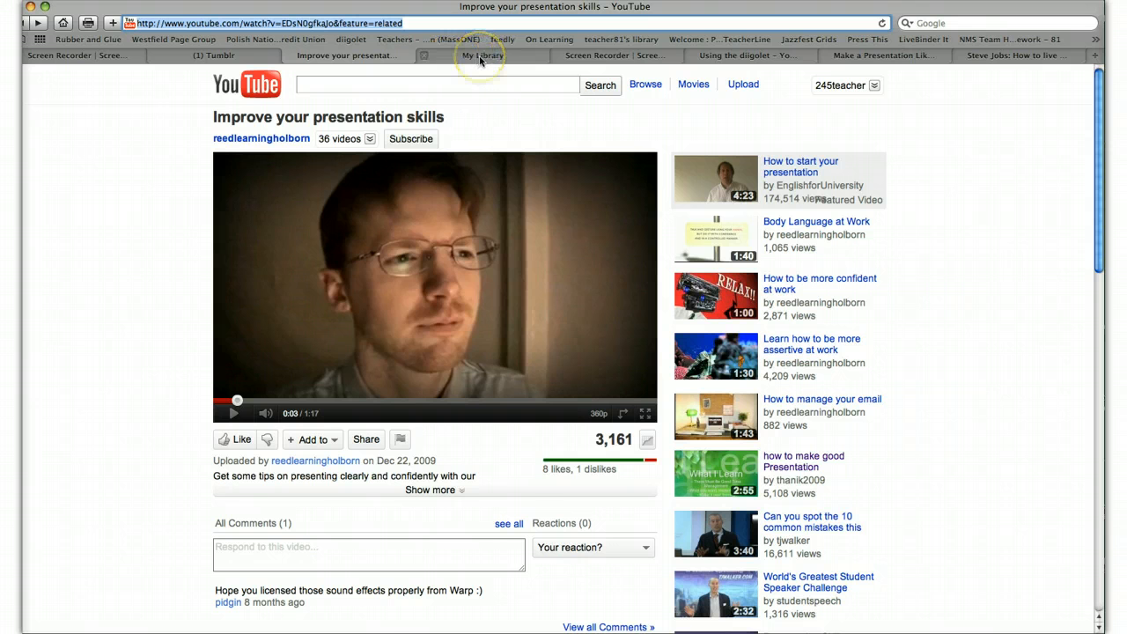
Start a new bookmark in the Diigo library and paste the copied YouTube address as its URL
click(480, 57)
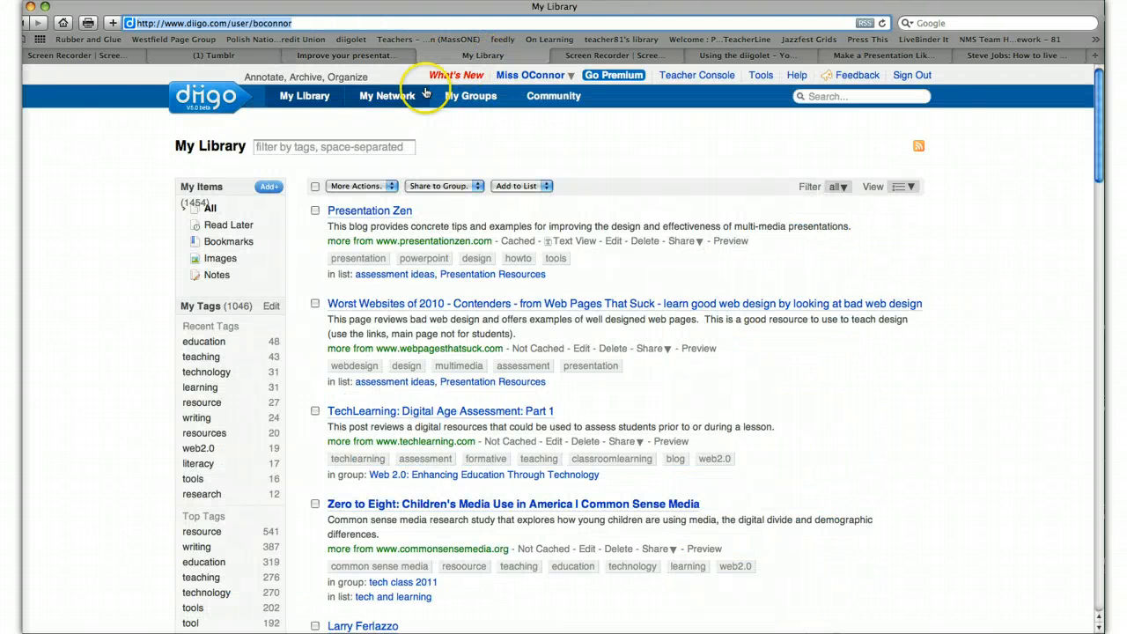
click(269, 187)
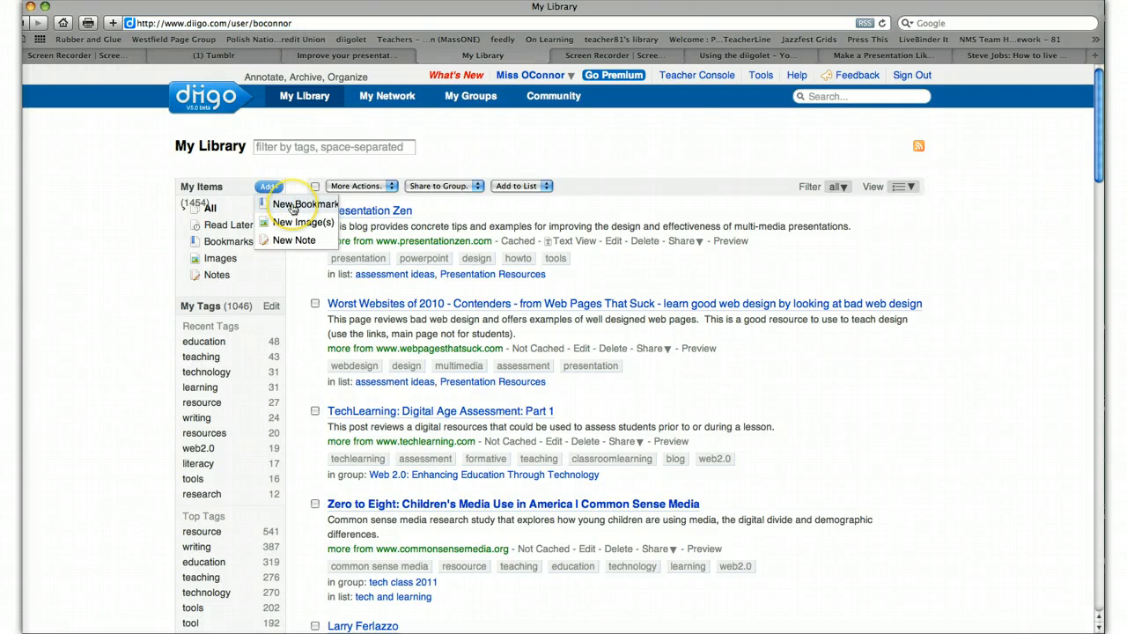
click(293, 206)
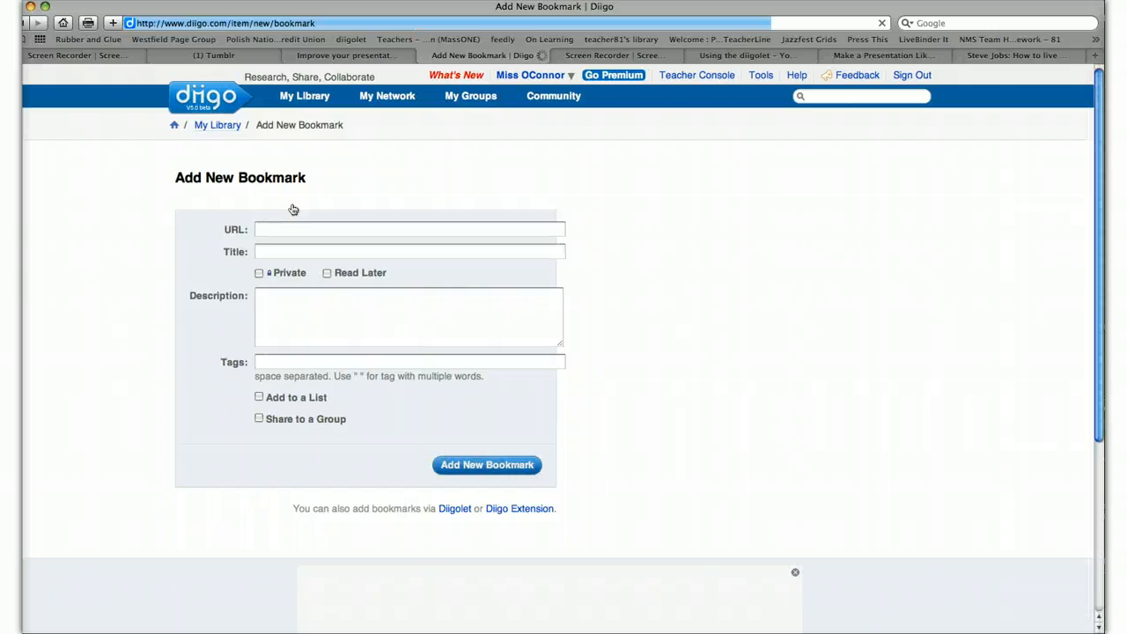
click(283, 227)
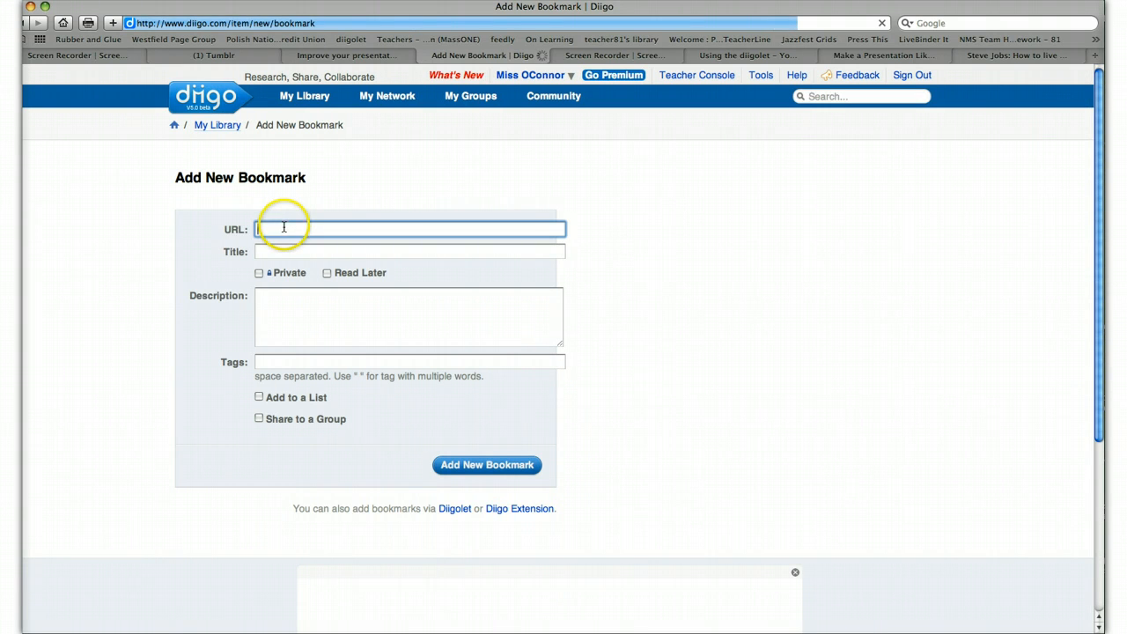
key(super+v)
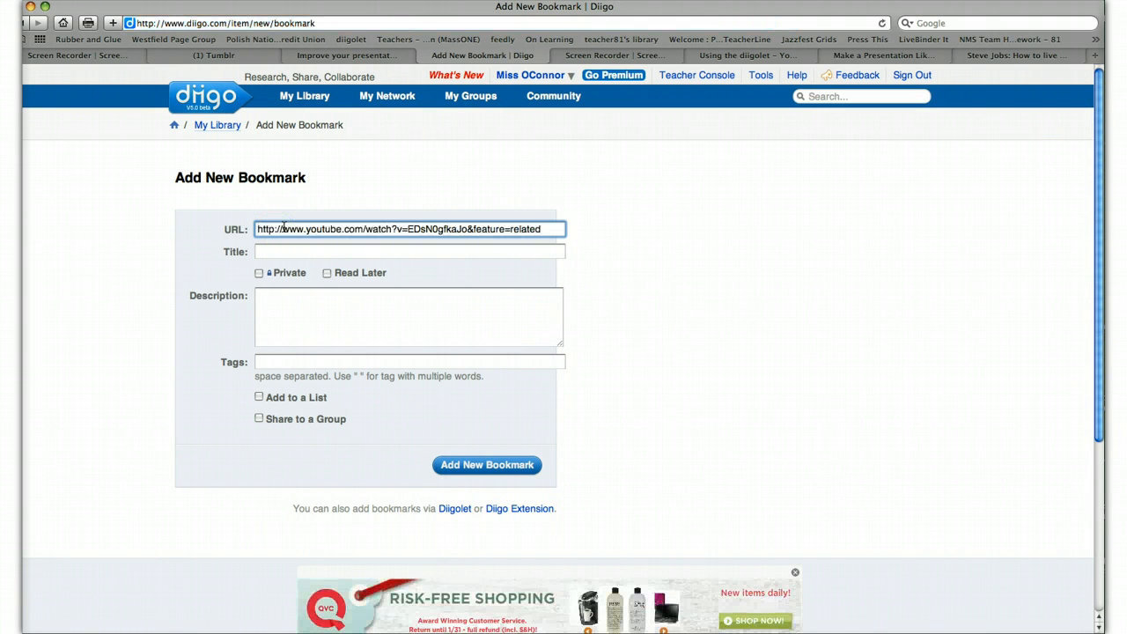
Describe the new bookmark as "a review of the skills effective presenters need"
click(297, 297)
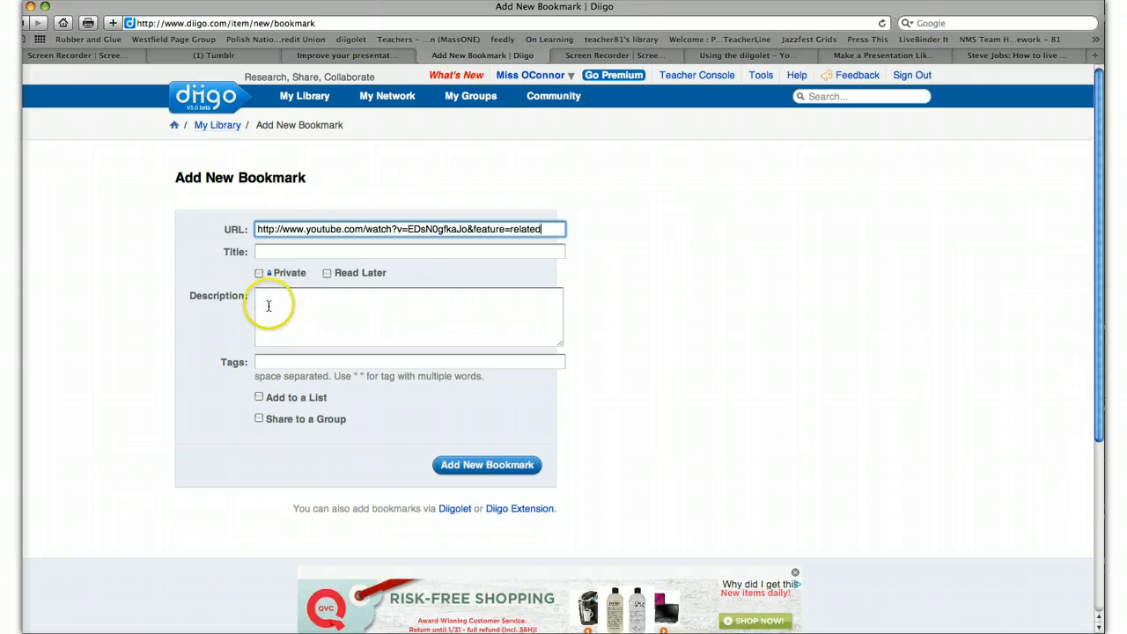
click(268, 305)
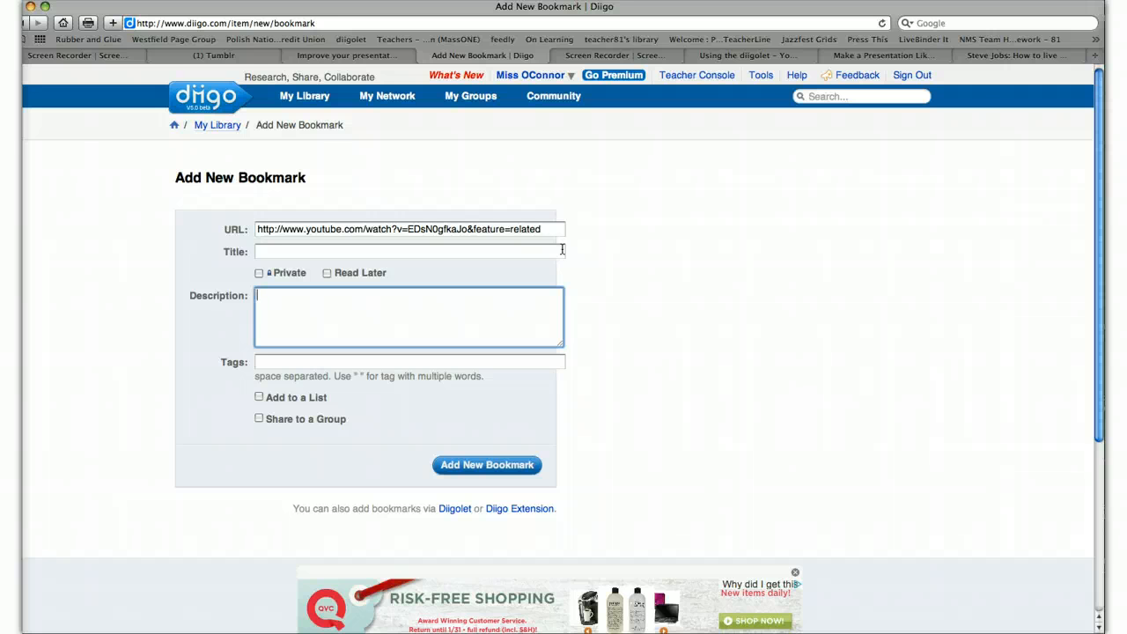
text(a review of the skills effective)
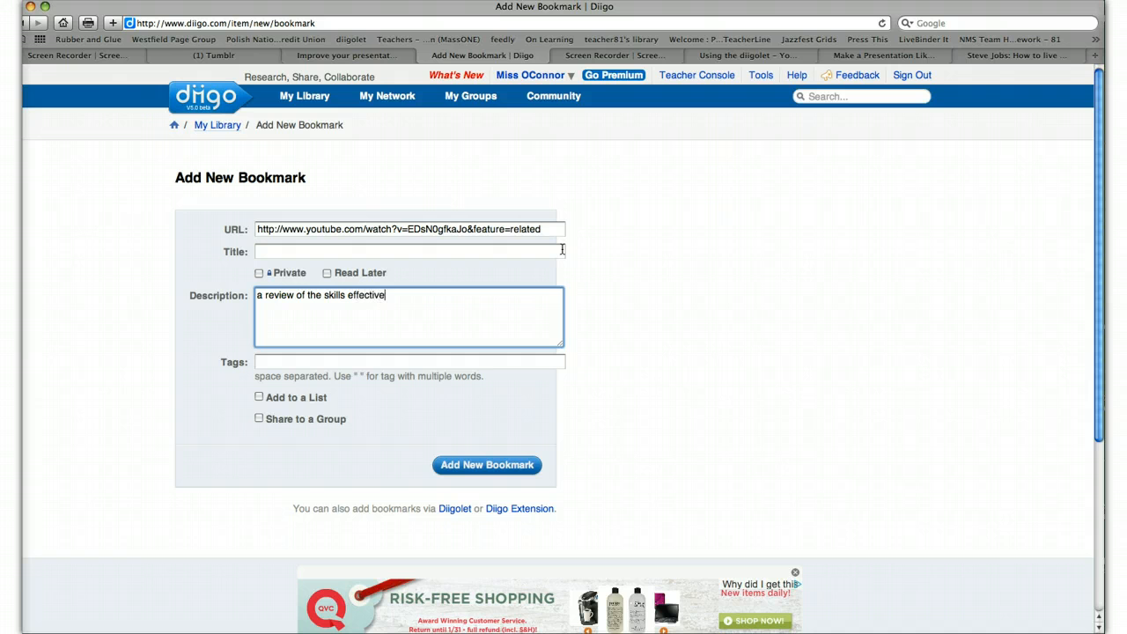
text( presenters need)
Tag the new bookmark with presentations, assessment, resource and tools
click(339, 361)
text(pre)
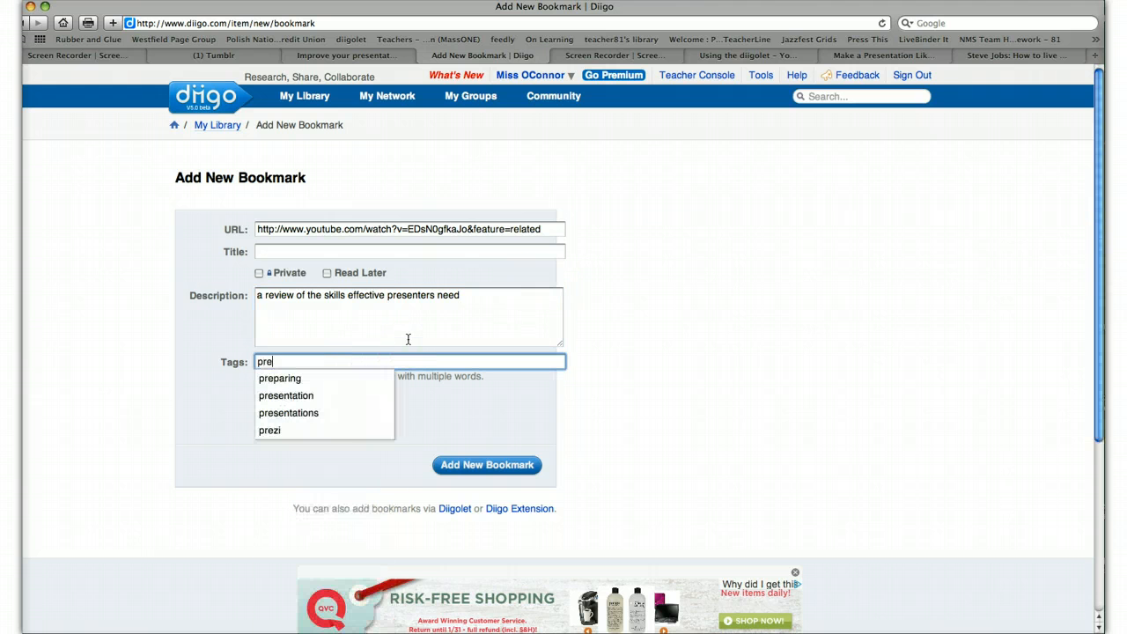
text(s)
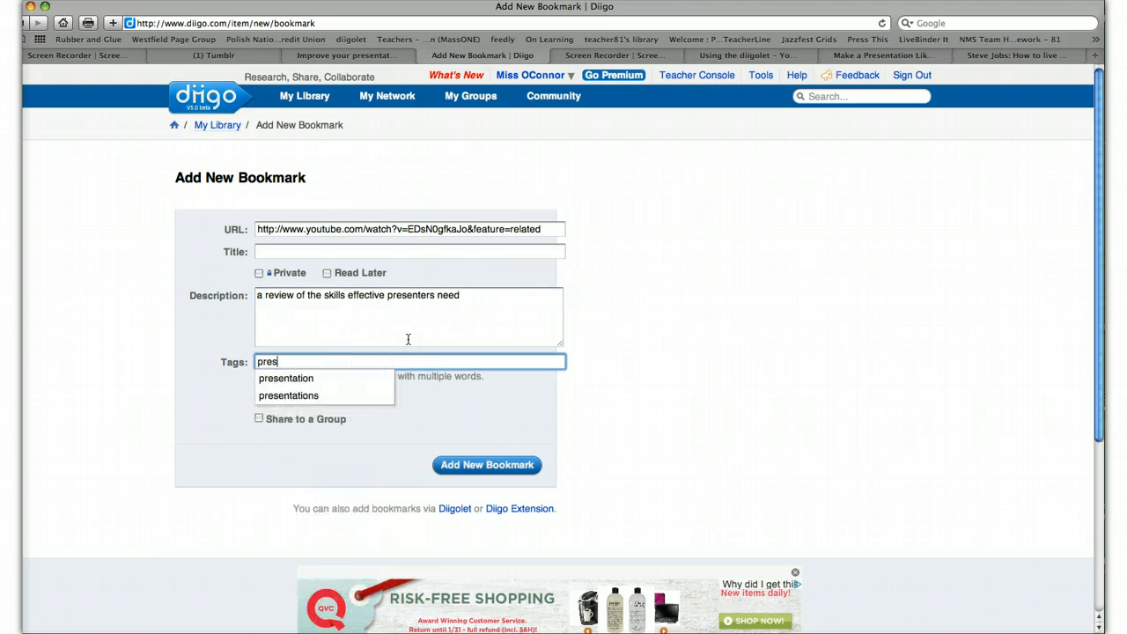
text(entations)
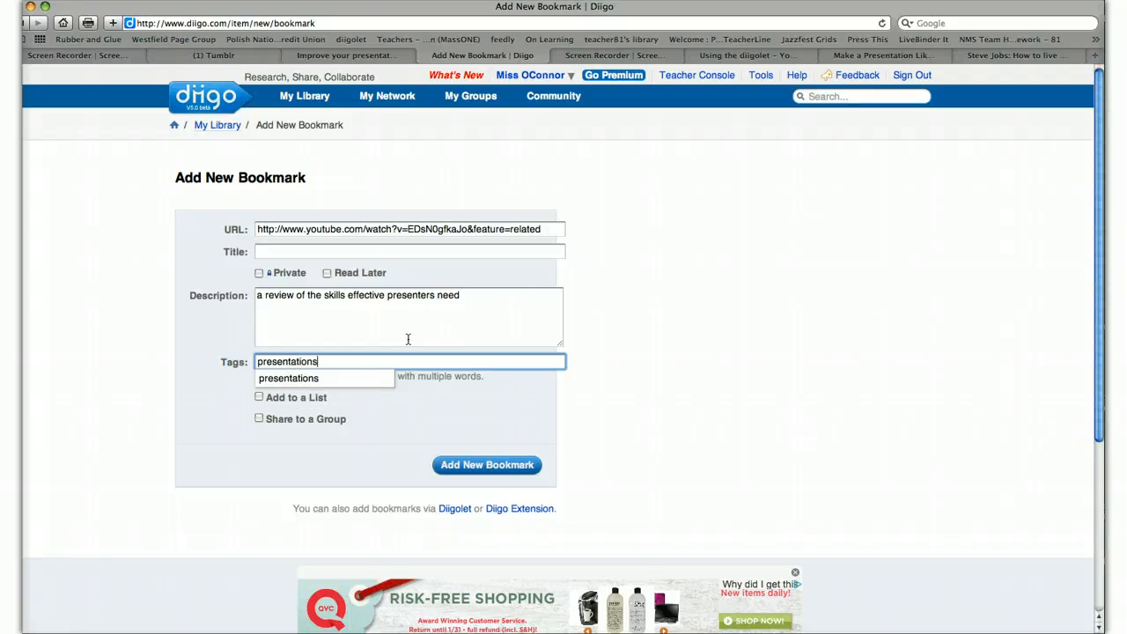
text( assessment res)
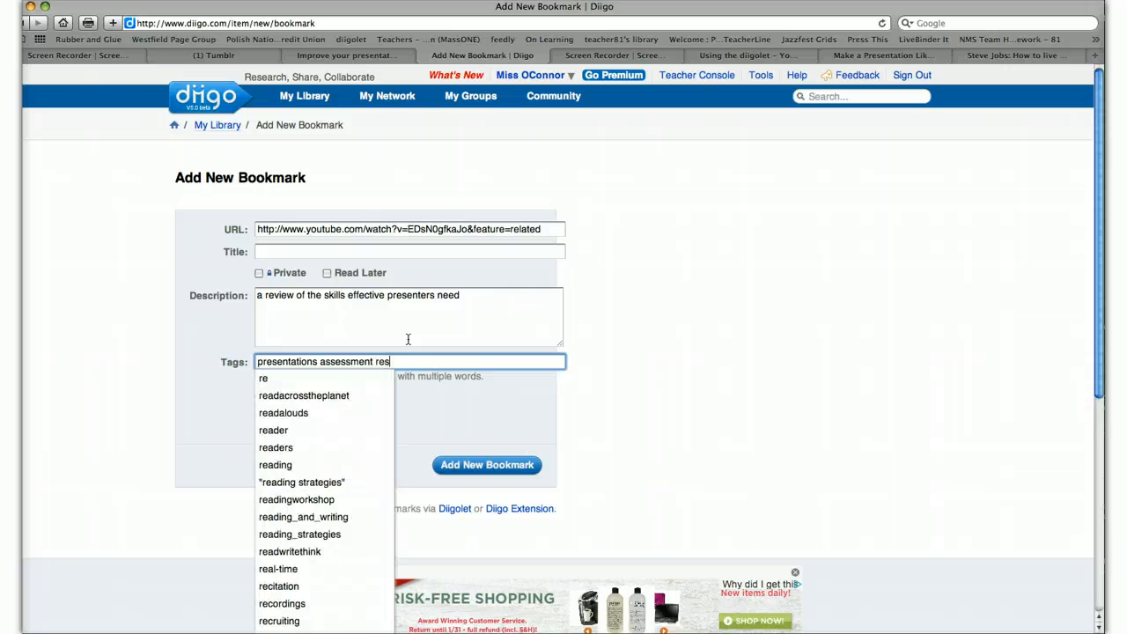
text(ource tools)
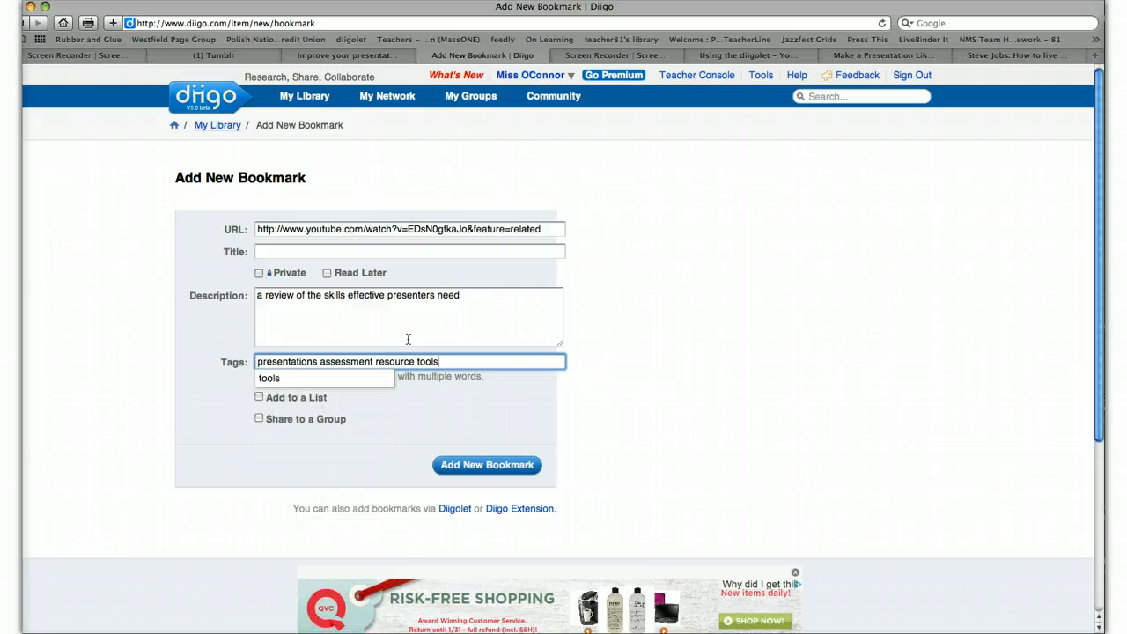
Title the bookmark "Presentation skills" and add it to the library
click(490, 465)
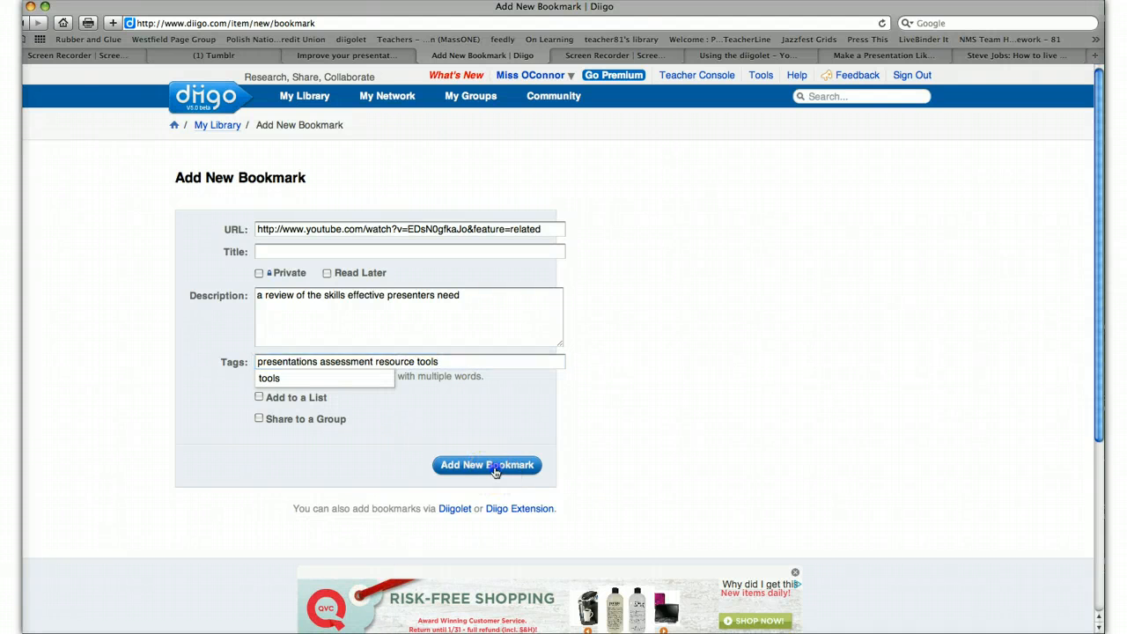
click(282, 251)
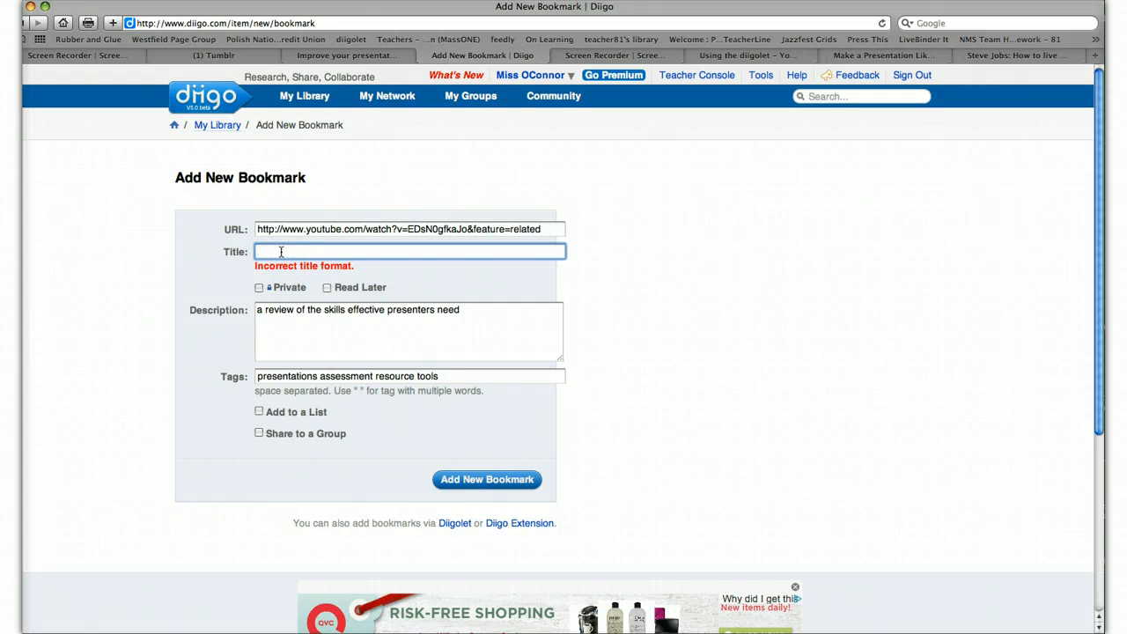
text(Presentation skills)
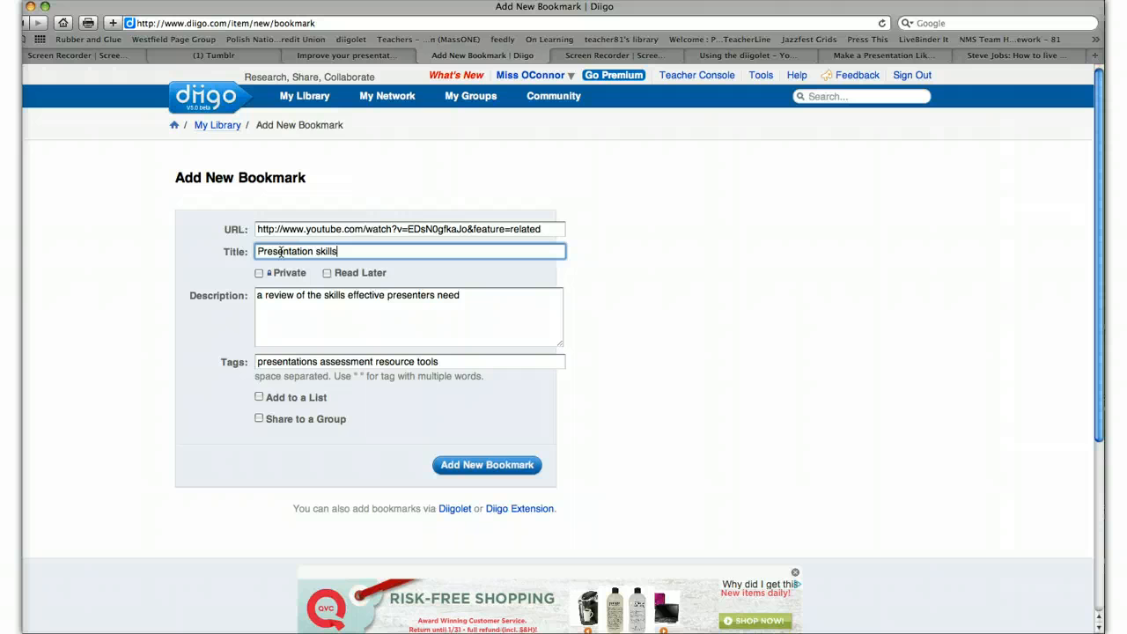
click(505, 464)
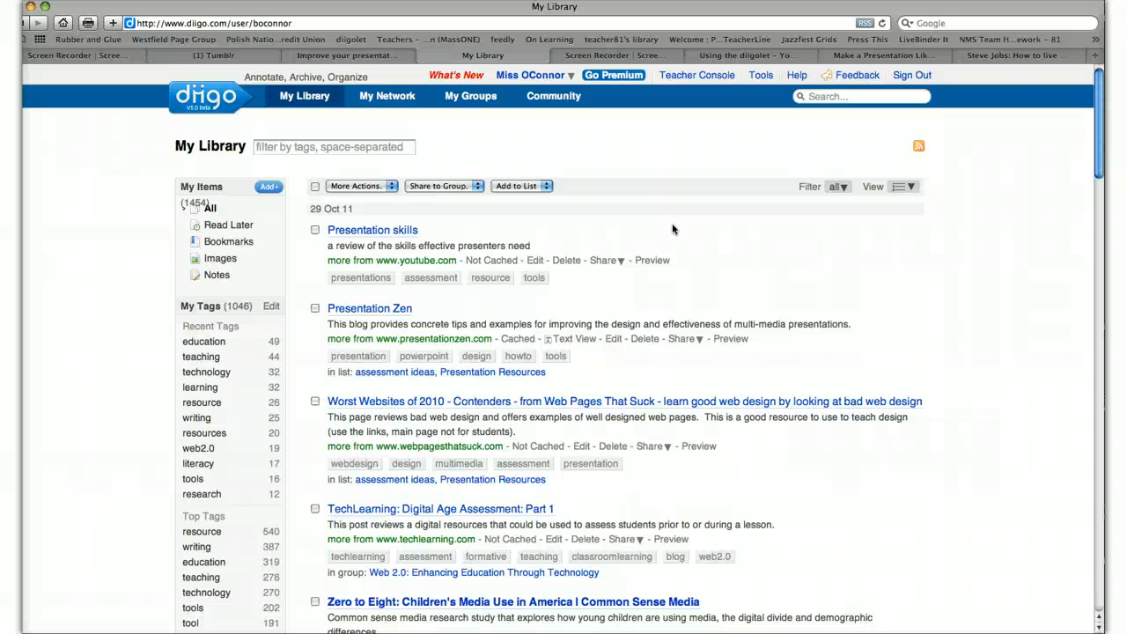
Compare the presentation-related tags on the Presentation skills, Presentation Zen and Worst Websites of 2010 bookmarks
double_click(368, 354)
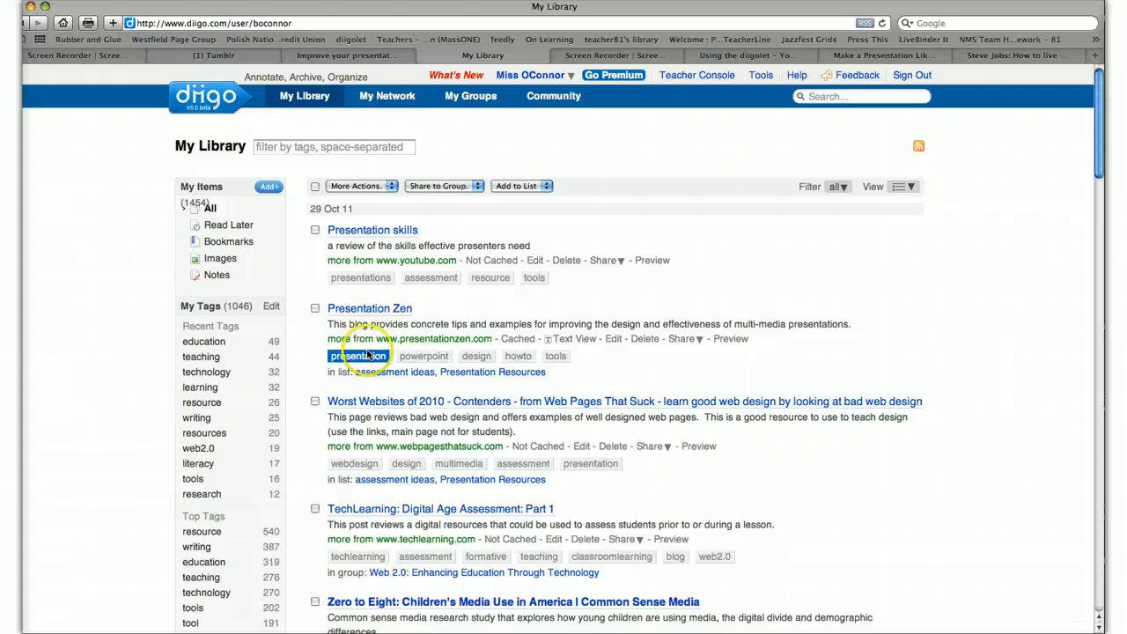
double_click(405, 357)
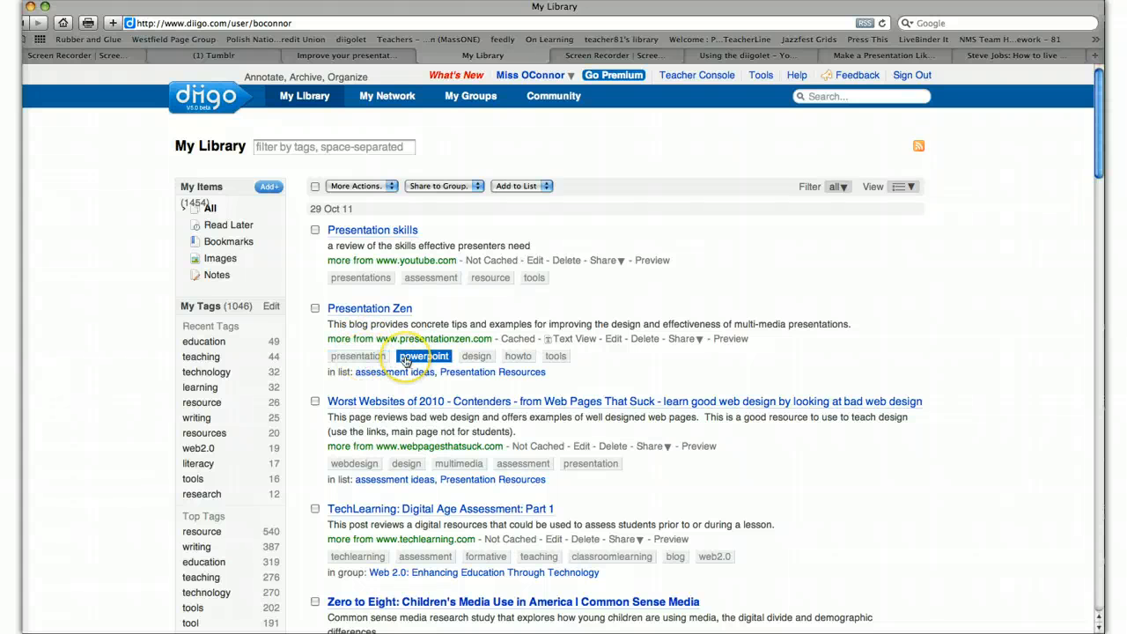
double_click(588, 463)
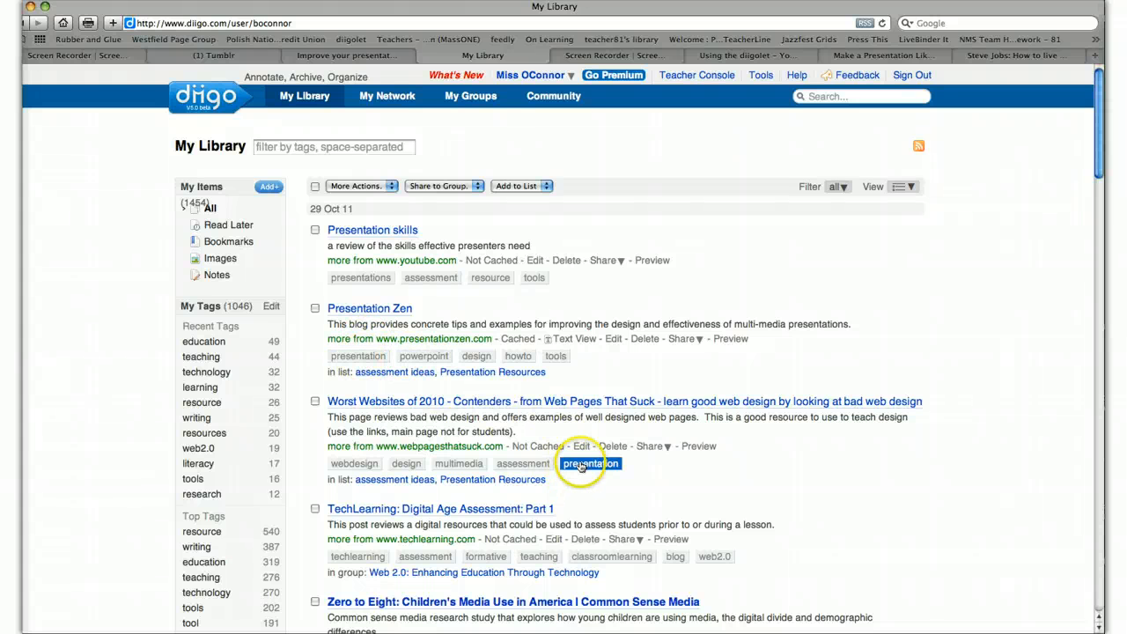
double_click(361, 355)
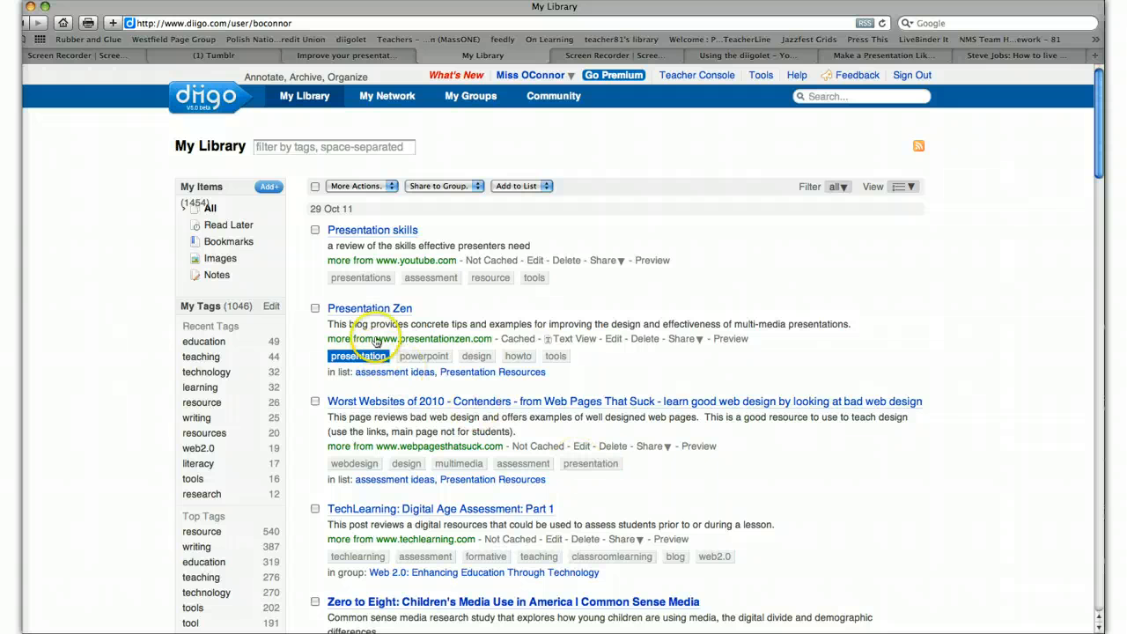
double_click(373, 279)
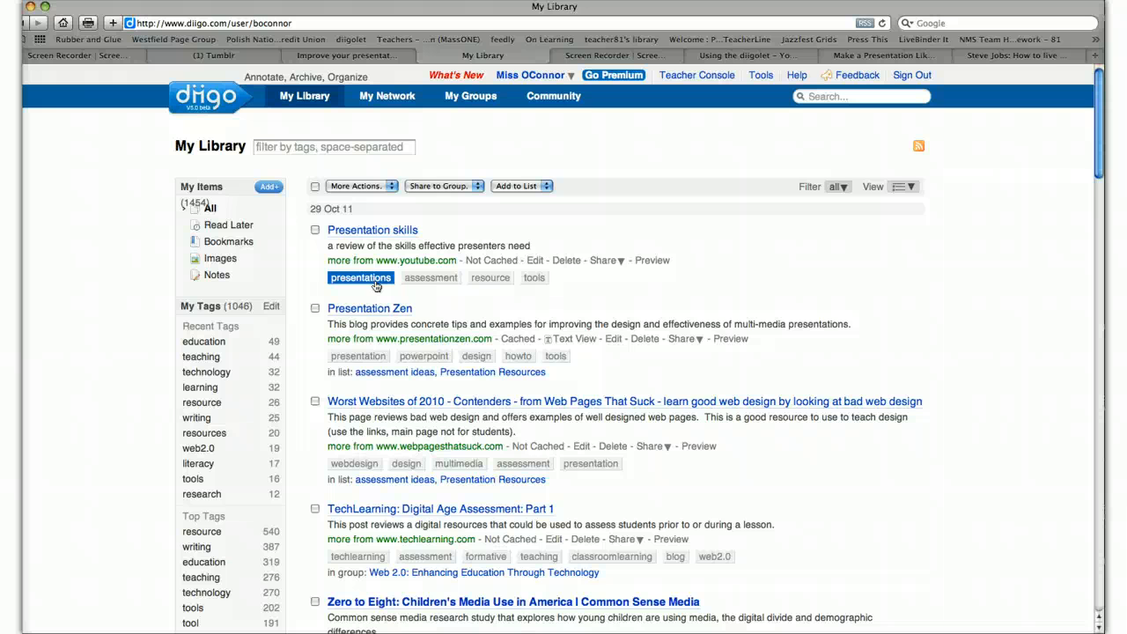
Edit the Presentation skills bookmark so its first tag reads "presentation" and save the change
click(534, 261)
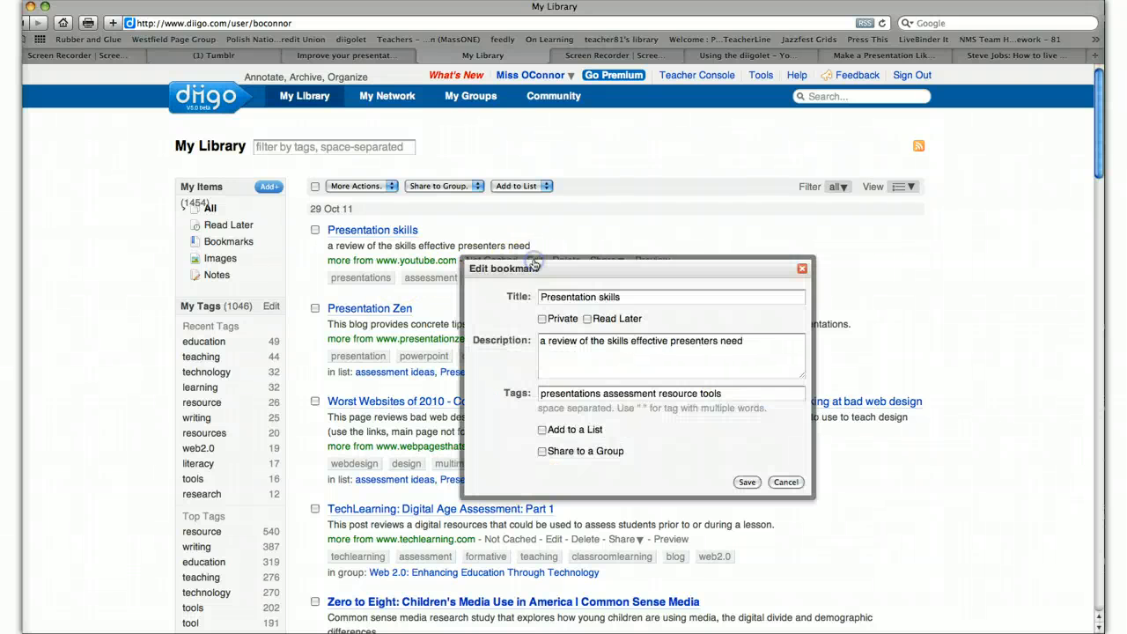
click(601, 394)
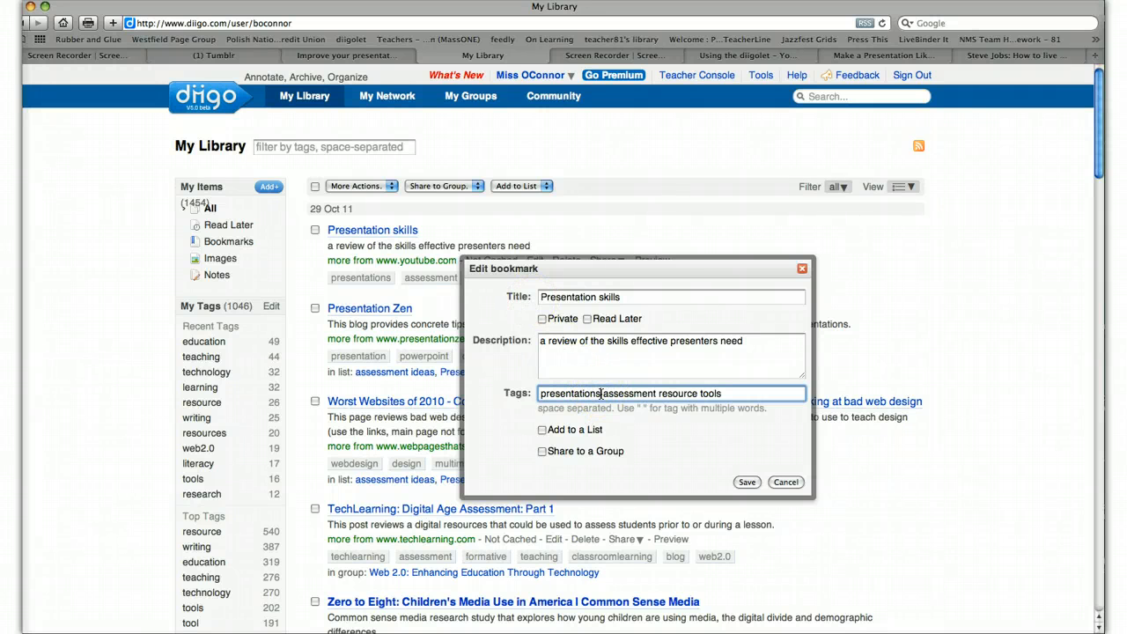
key(BackSpace)
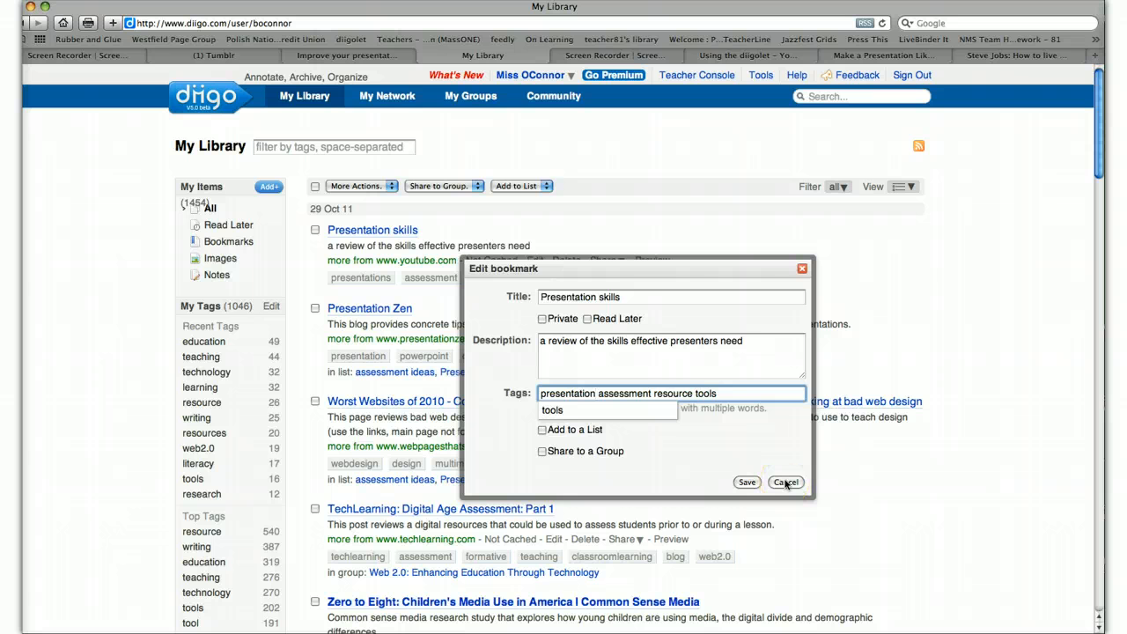
click(745, 483)
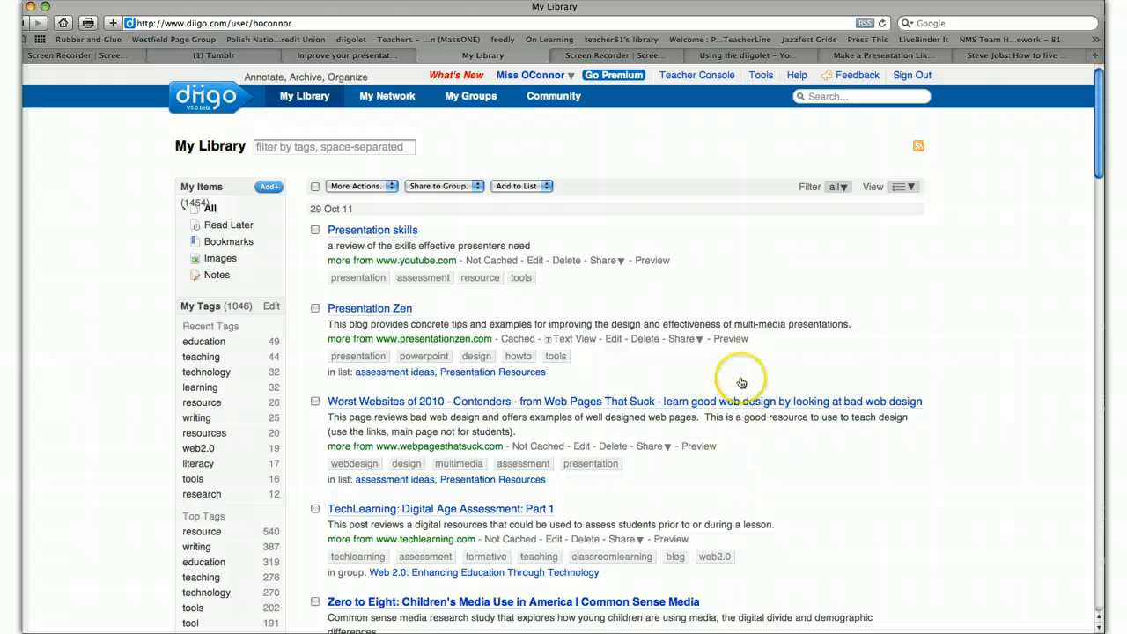
Start a new list titled "presentation ideas" and set its category to Schools & Education
drag(1102, 88, 1098, 212)
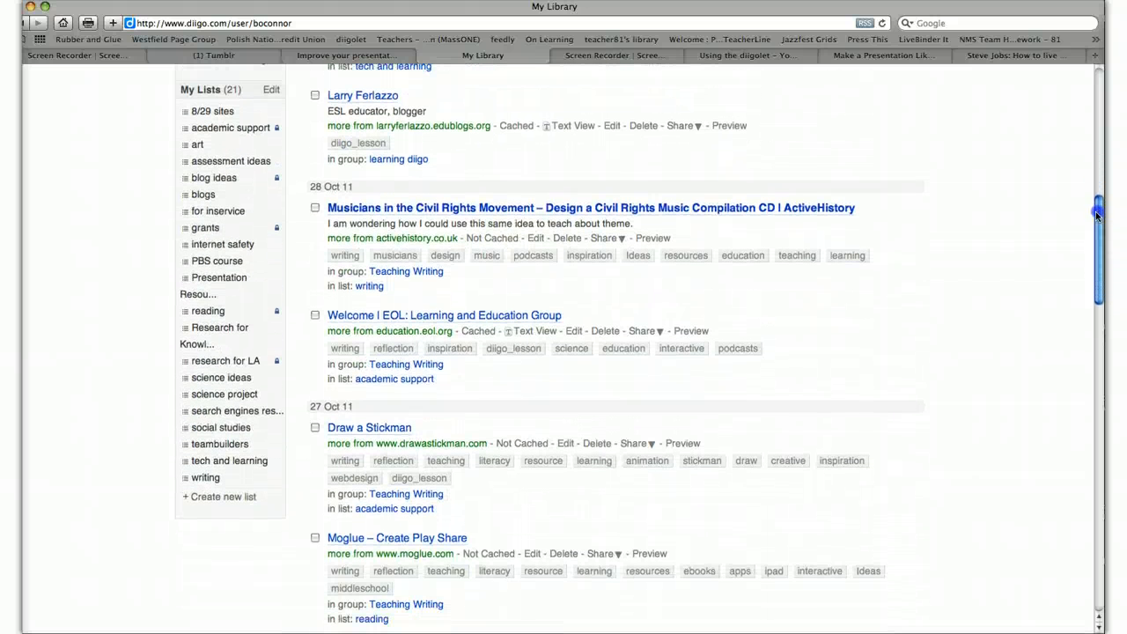
click(223, 496)
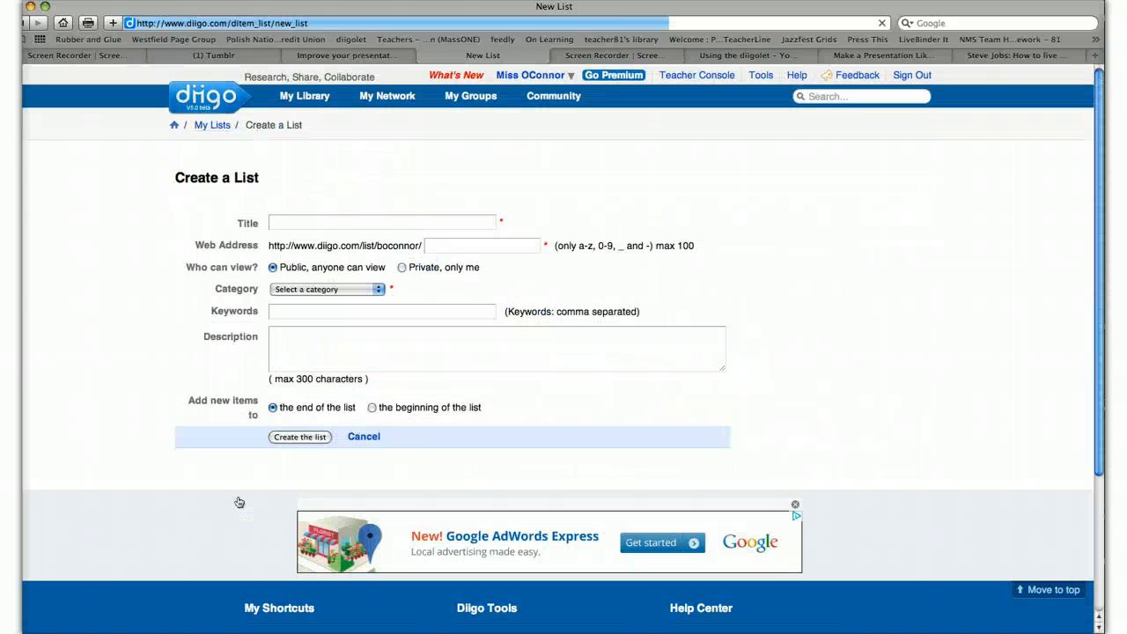
click(309, 222)
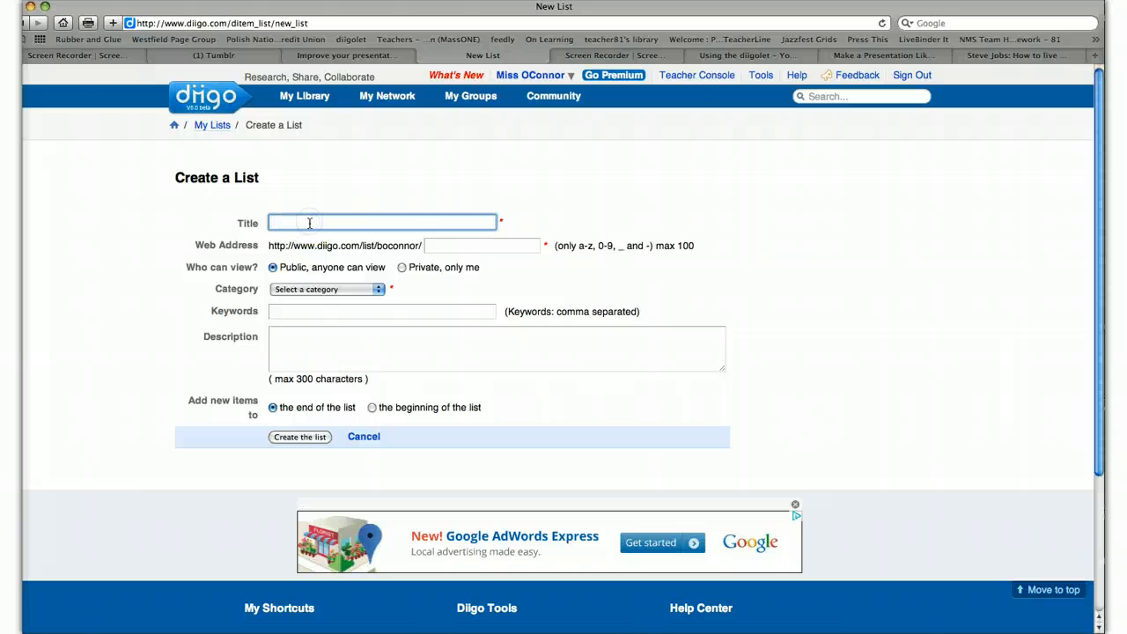
text(presentation ideas)
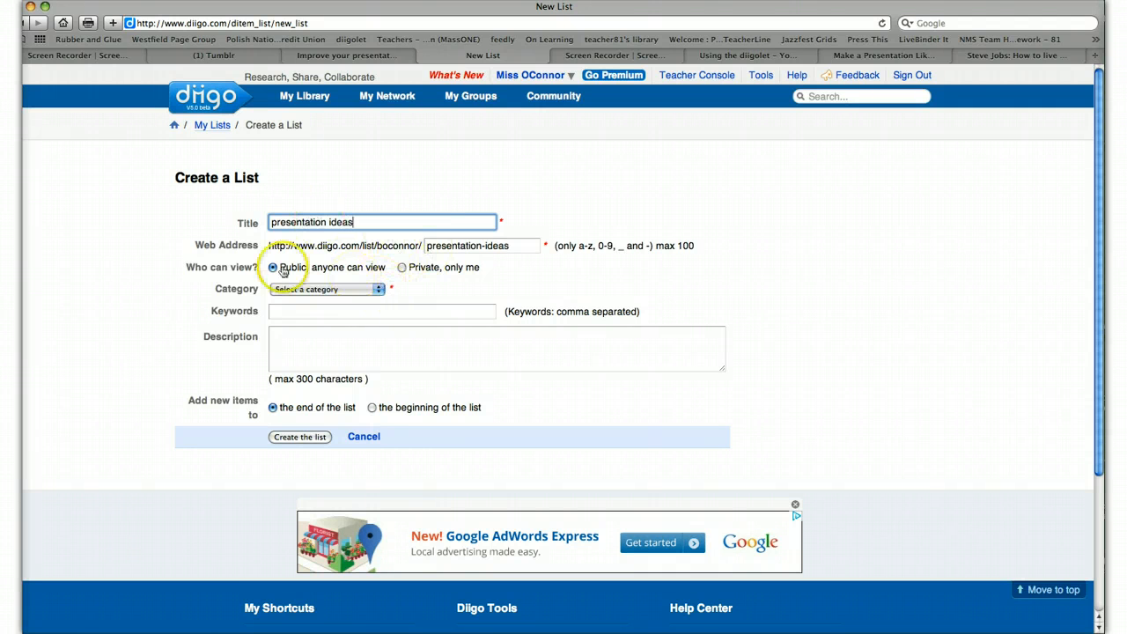
click(378, 288)
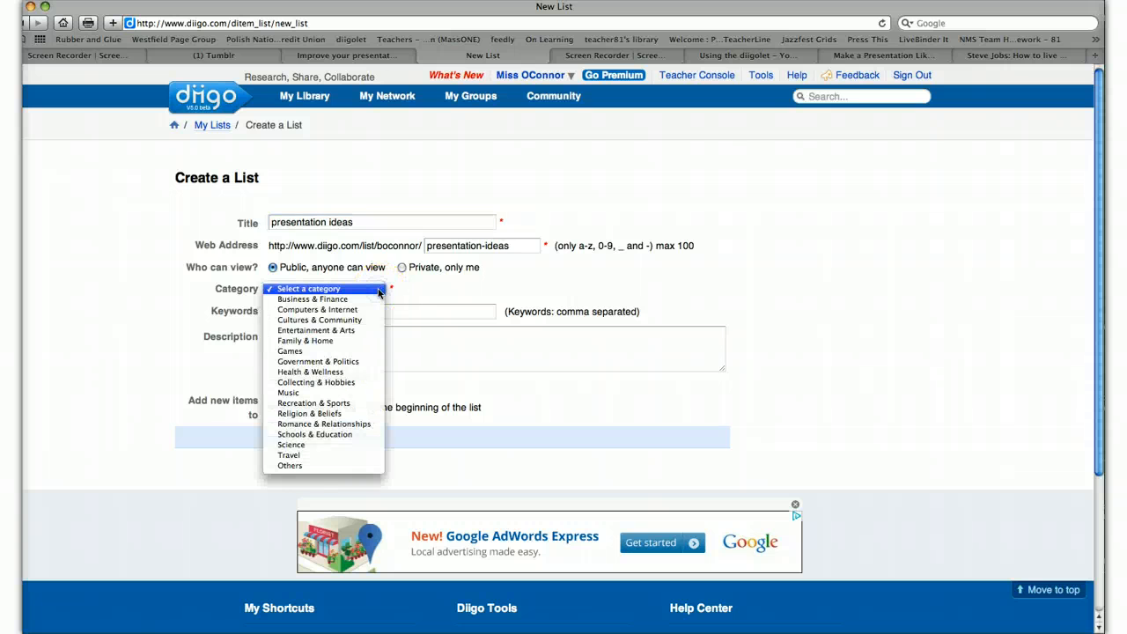
click(351, 434)
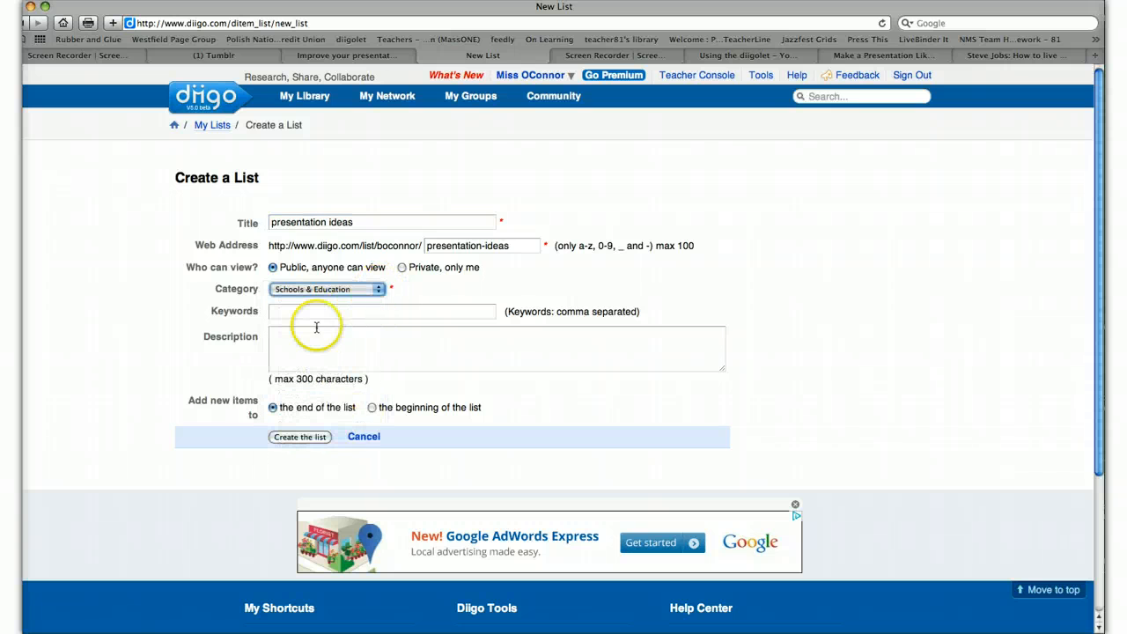
Describe the list as "Resources I can use to teach how to create and evaluate effective presentations" and create it with new items added at the beginning
click(304, 351)
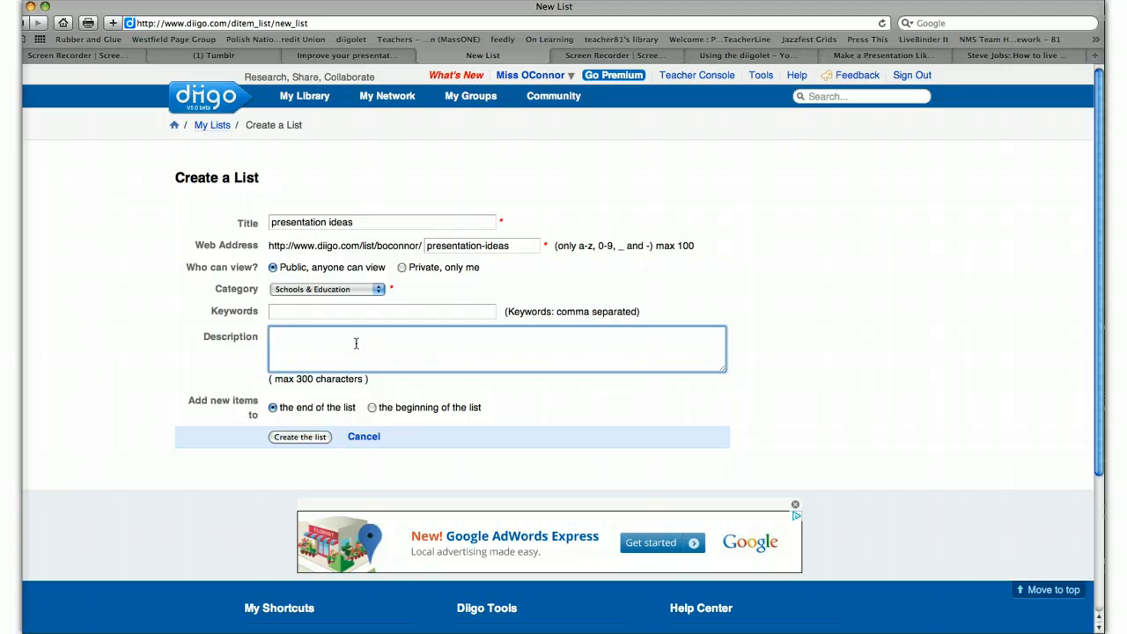
text(Resources I can use to teach how to c)
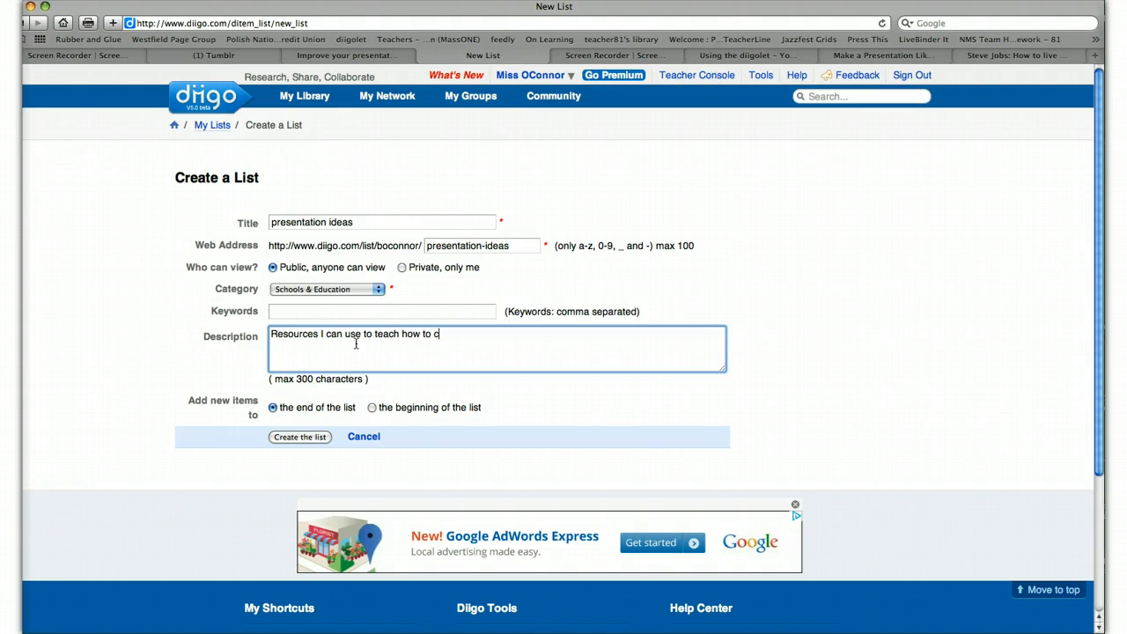
text(reate)
text(luate effectiv)
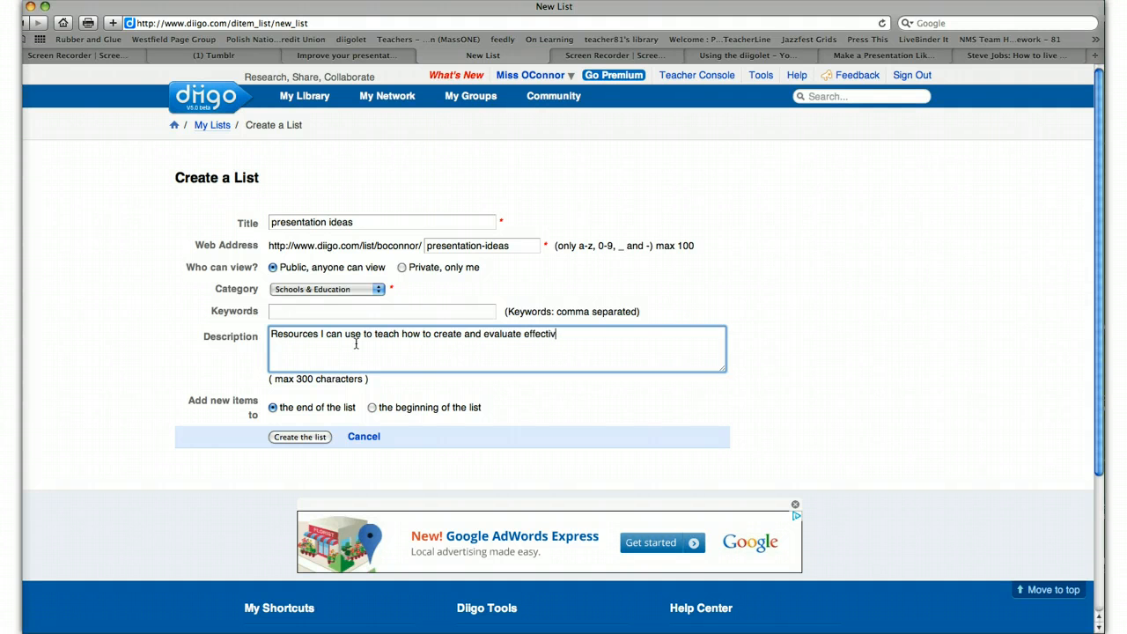
text(e presentations)
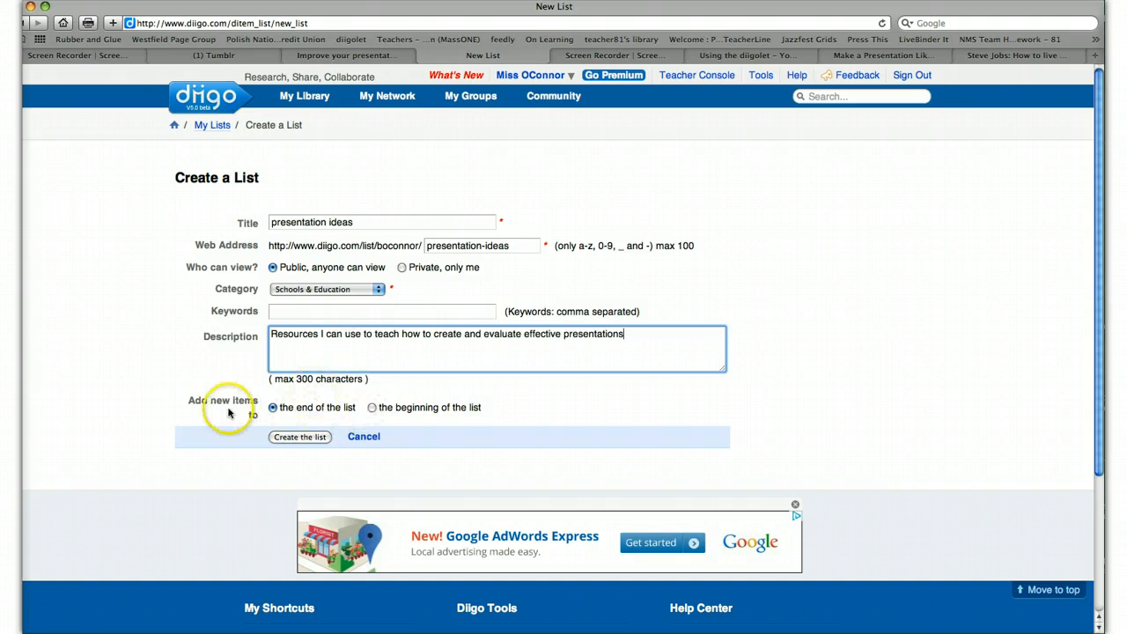
click(372, 408)
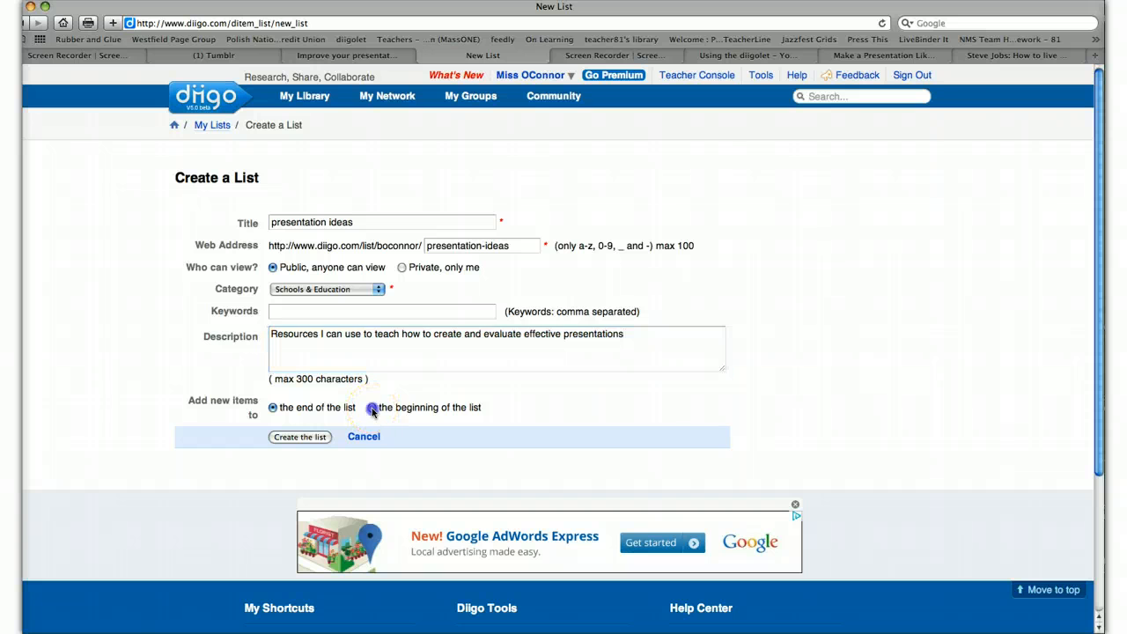
click(323, 439)
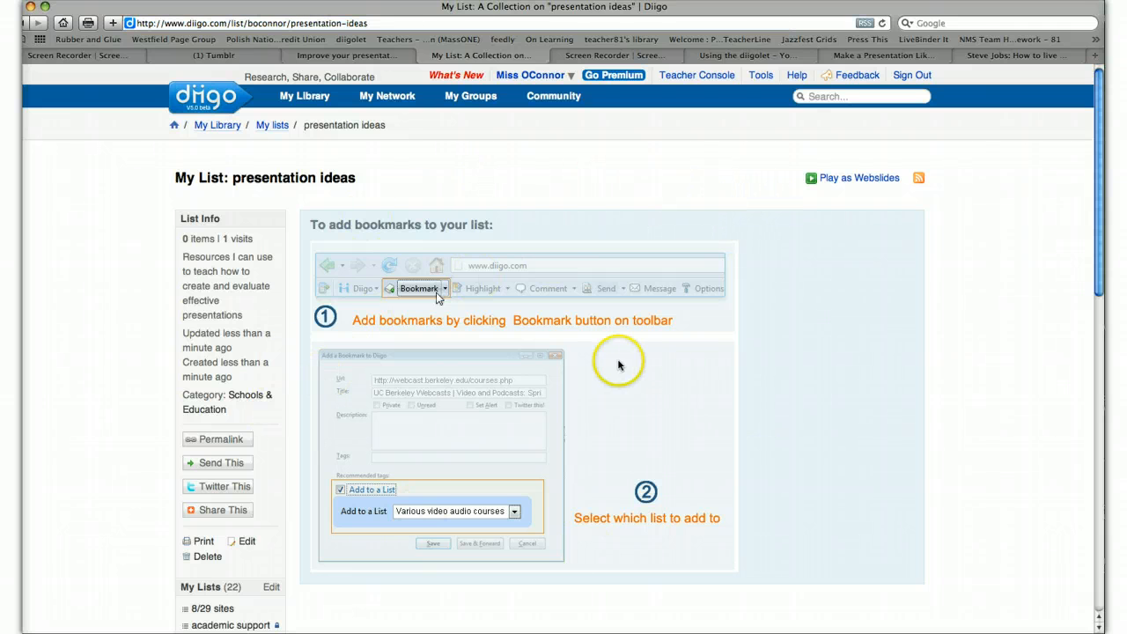
Add the Presentation skills, Presentation Zen and Worst Websites of 2010 bookmarks to the "presentation ideas" list, and deselect them
click(306, 96)
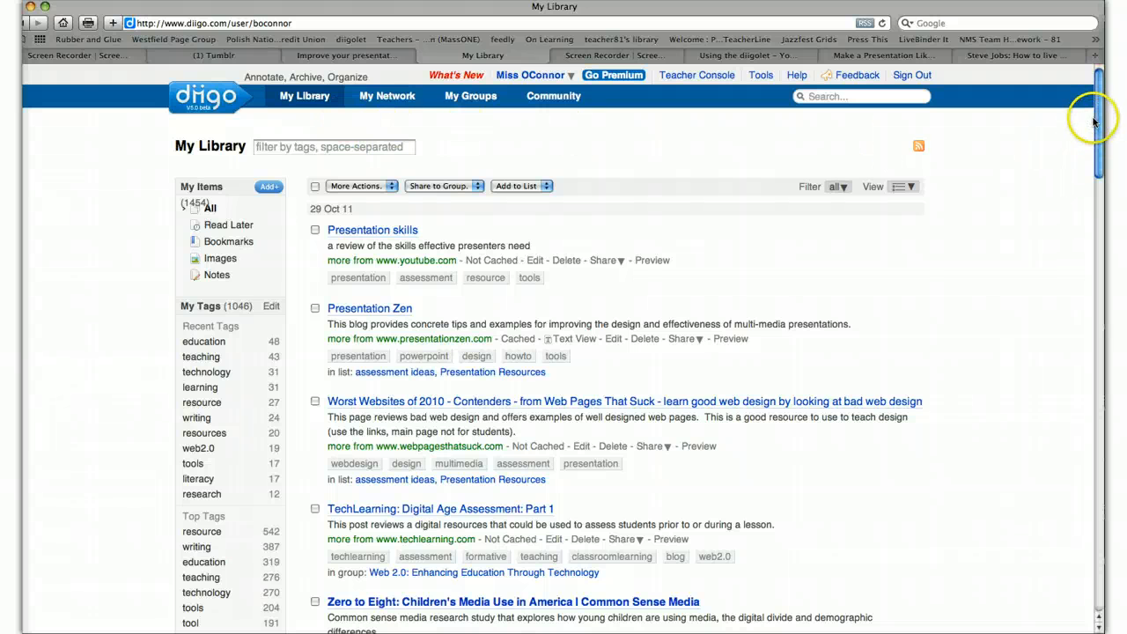
drag(1100, 129, 1101, 136)
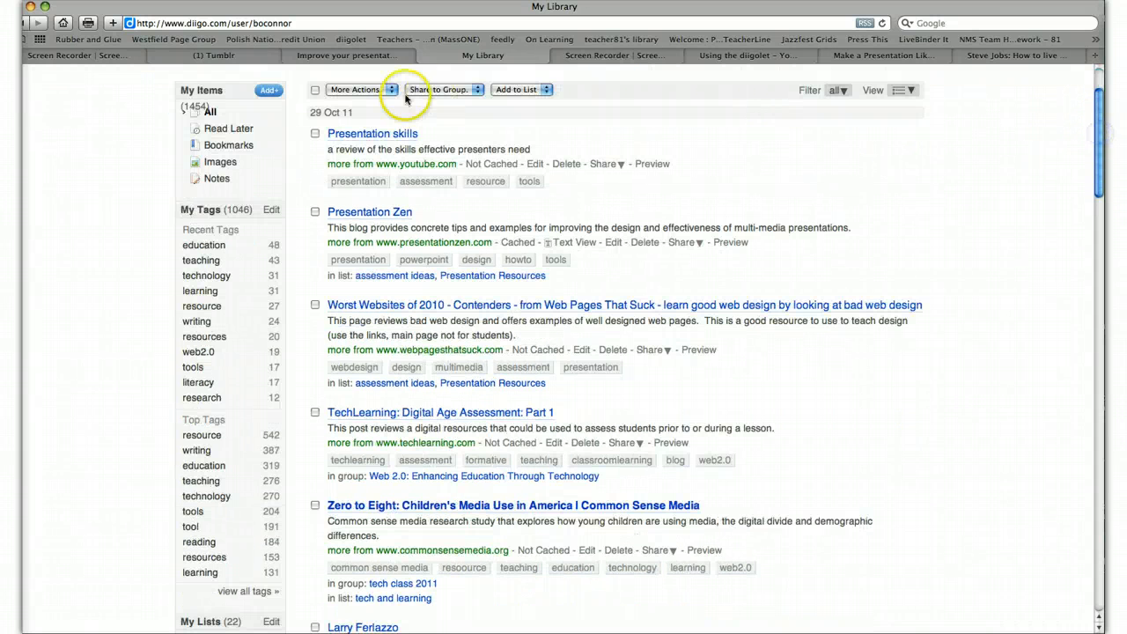
click(315, 135)
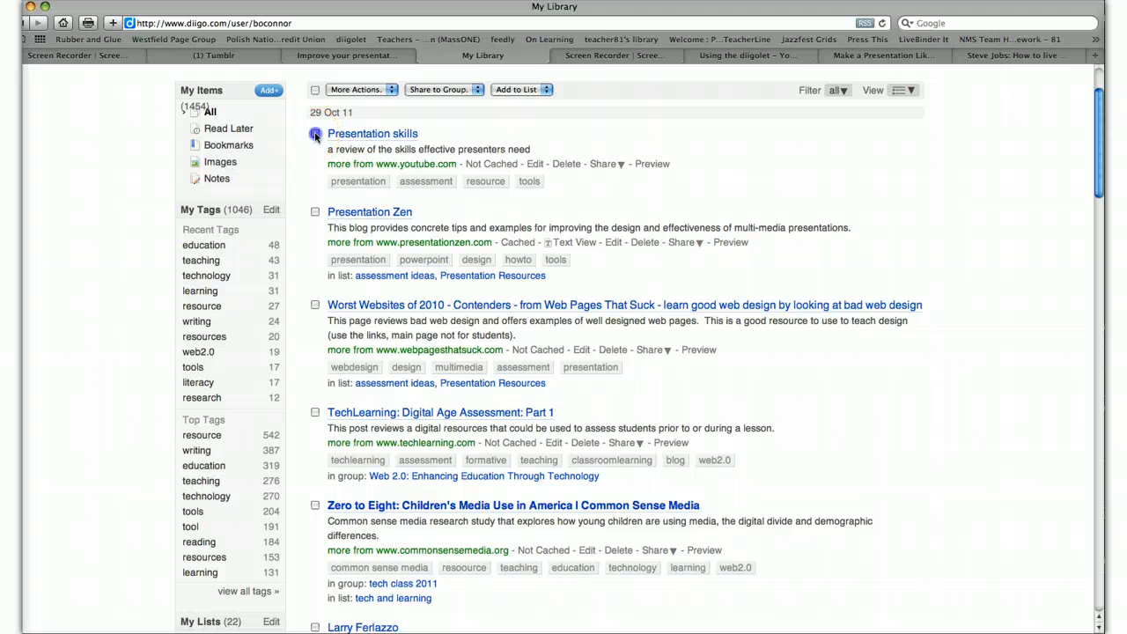
click(315, 211)
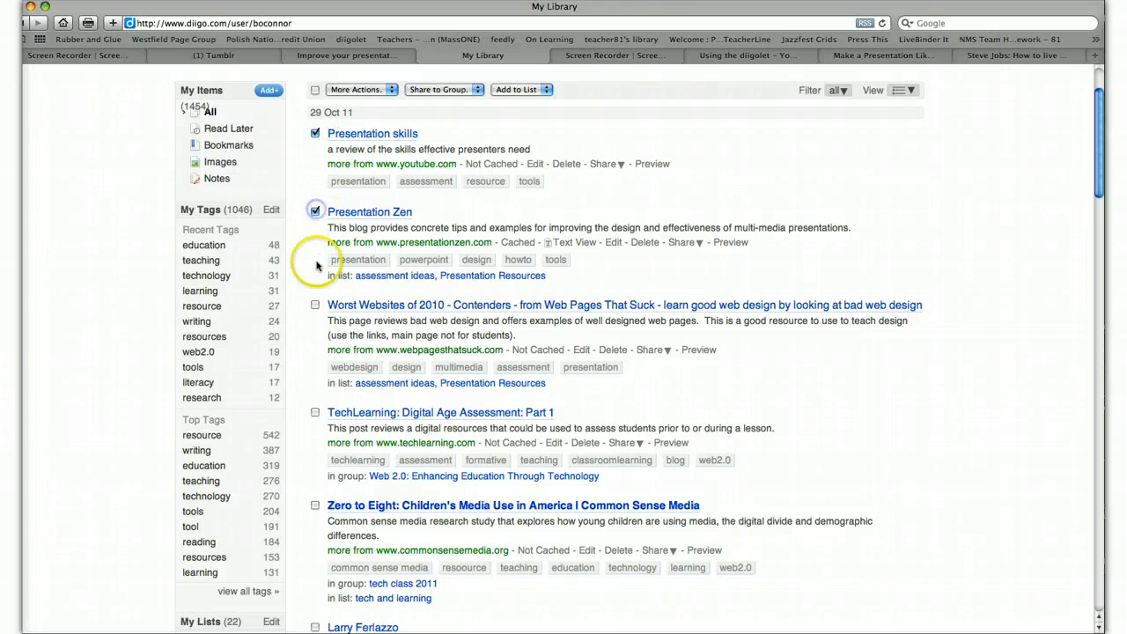
click(315, 305)
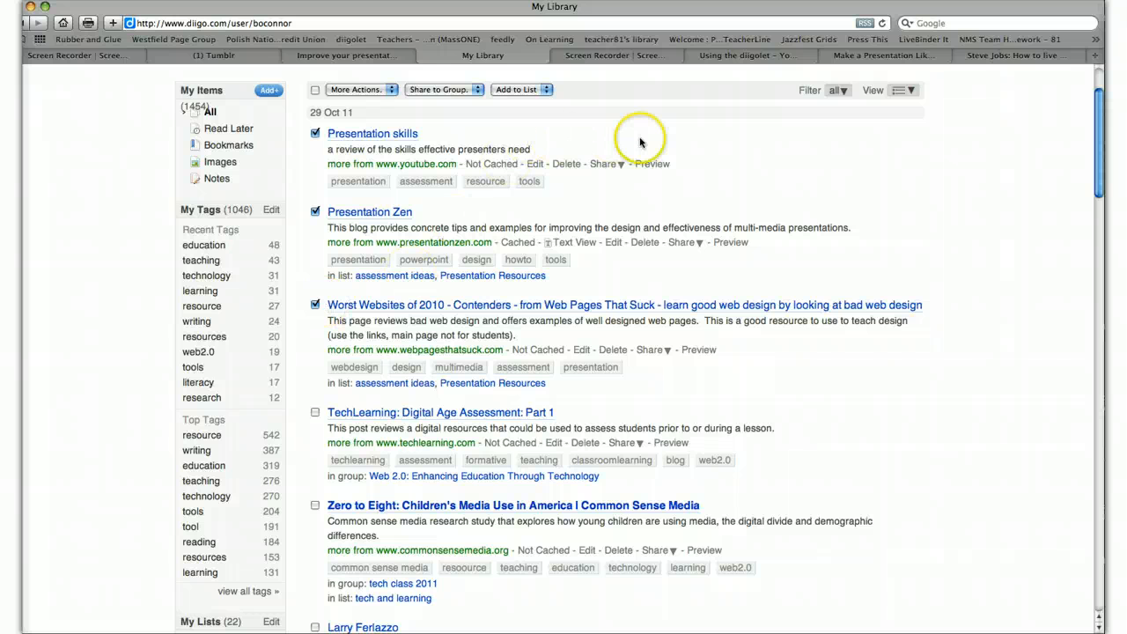
drag(1097, 145, 1097, 128)
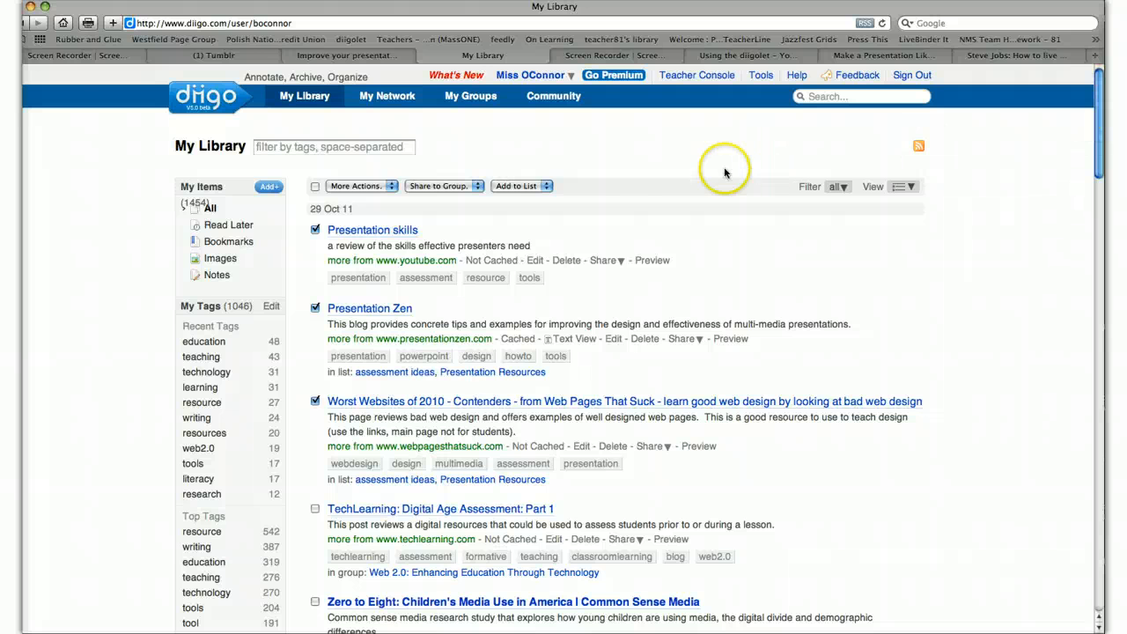
click(546, 187)
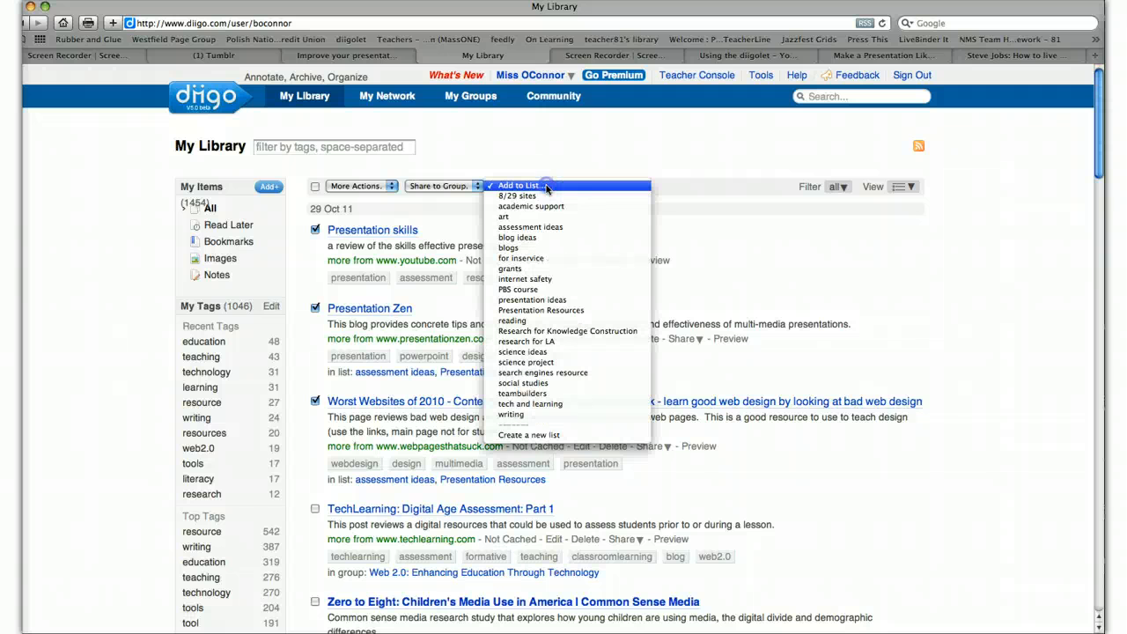
click(556, 300)
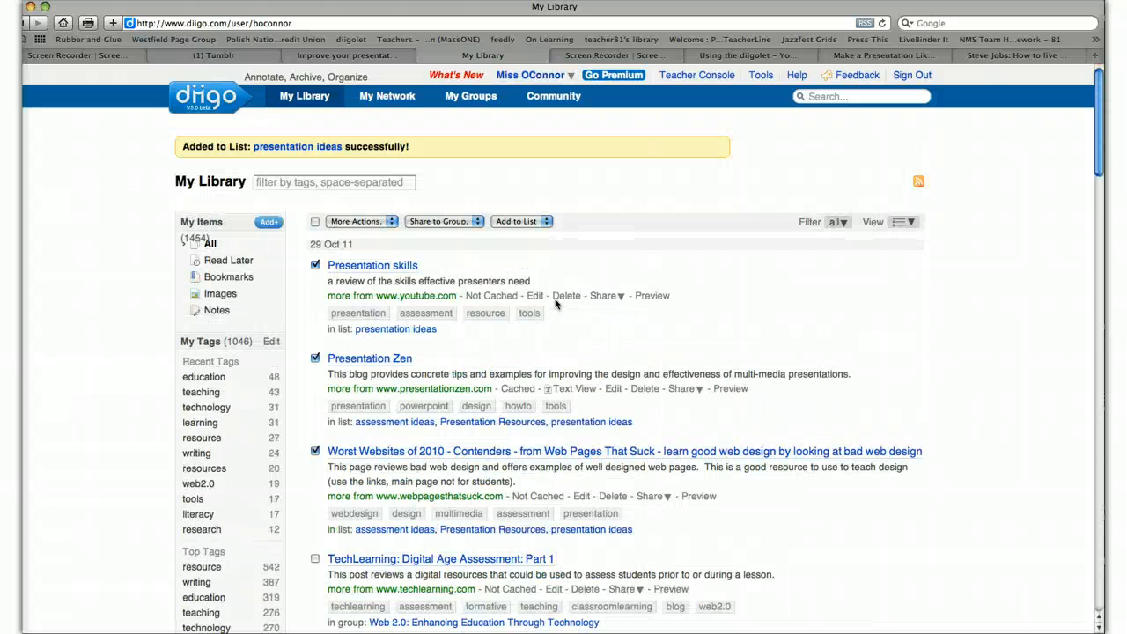
click(314, 265)
click(315, 358)
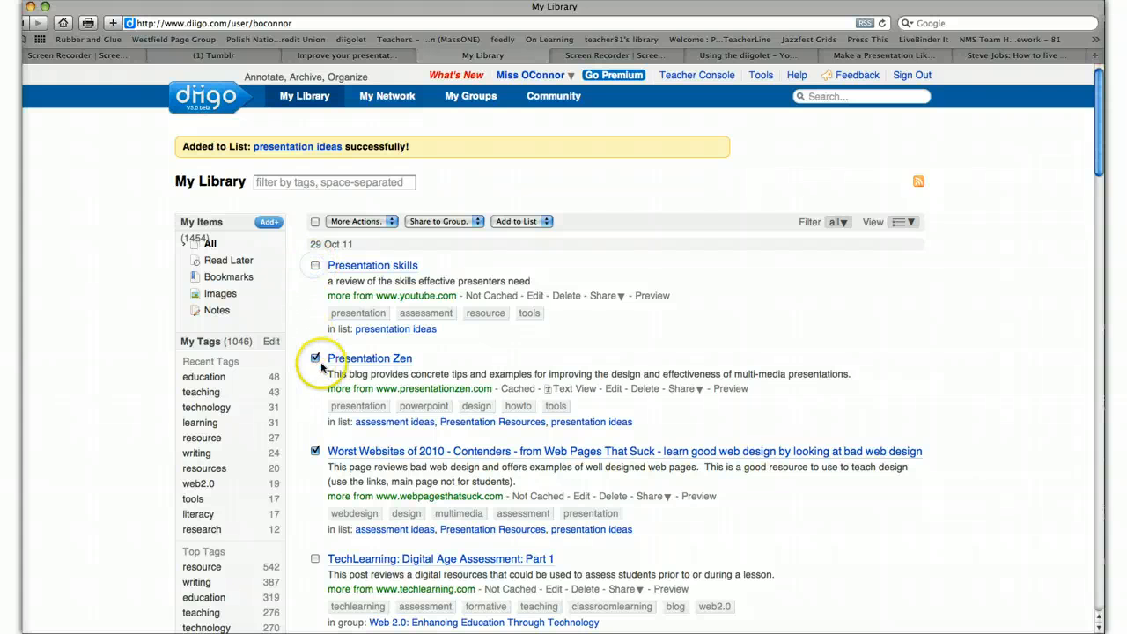
click(314, 451)
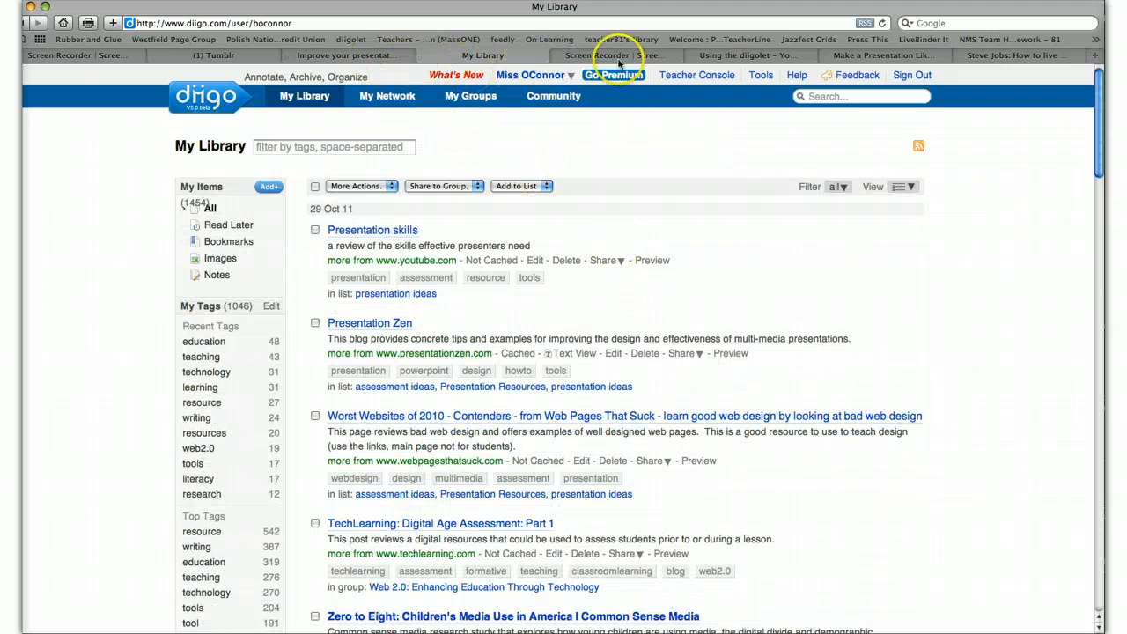
Start a Diigo bookmark for the Steve Jobs presentation video, described as "This video shows how Steve Jobs creates presentations using the same skills effective writers use."
click(887, 59)
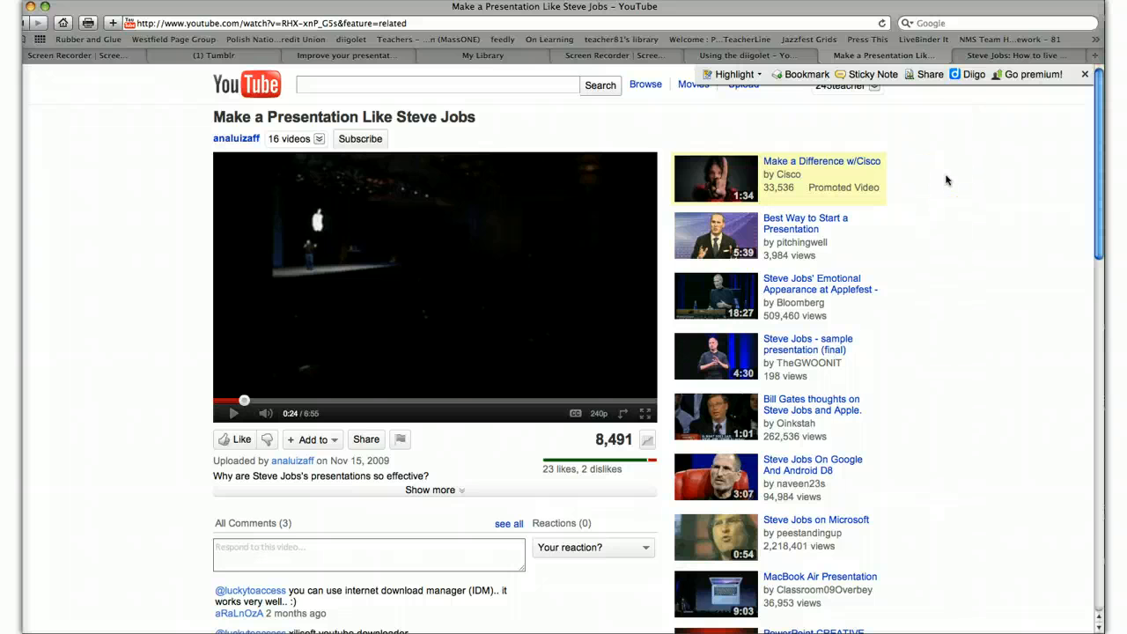
click(810, 76)
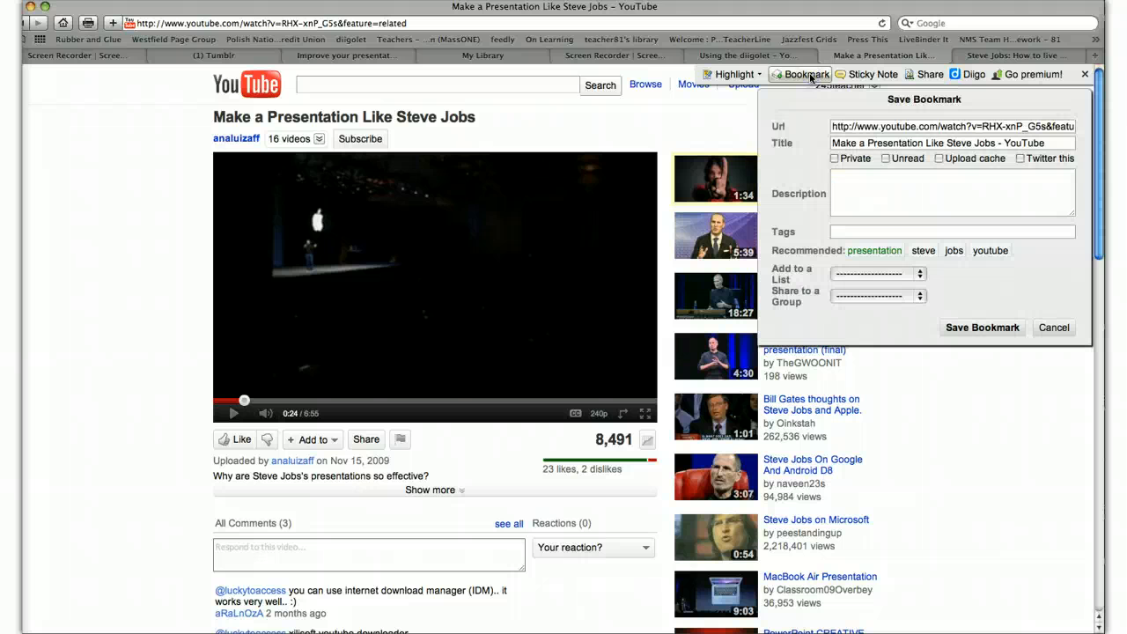
click(864, 191)
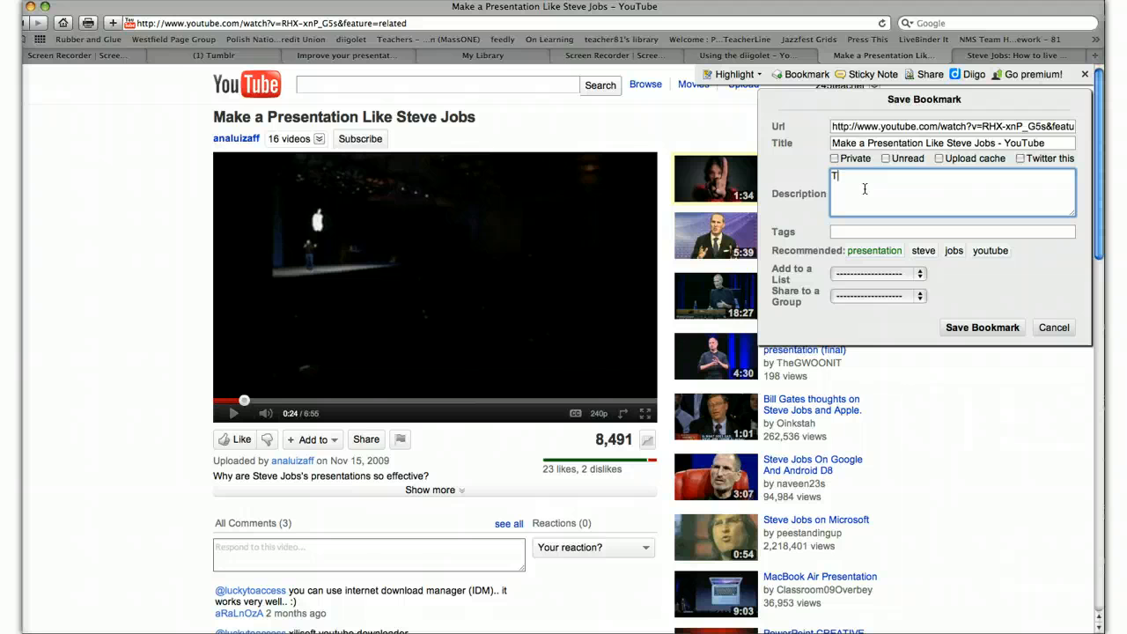
text(This video shows how Steve Jobs creates)
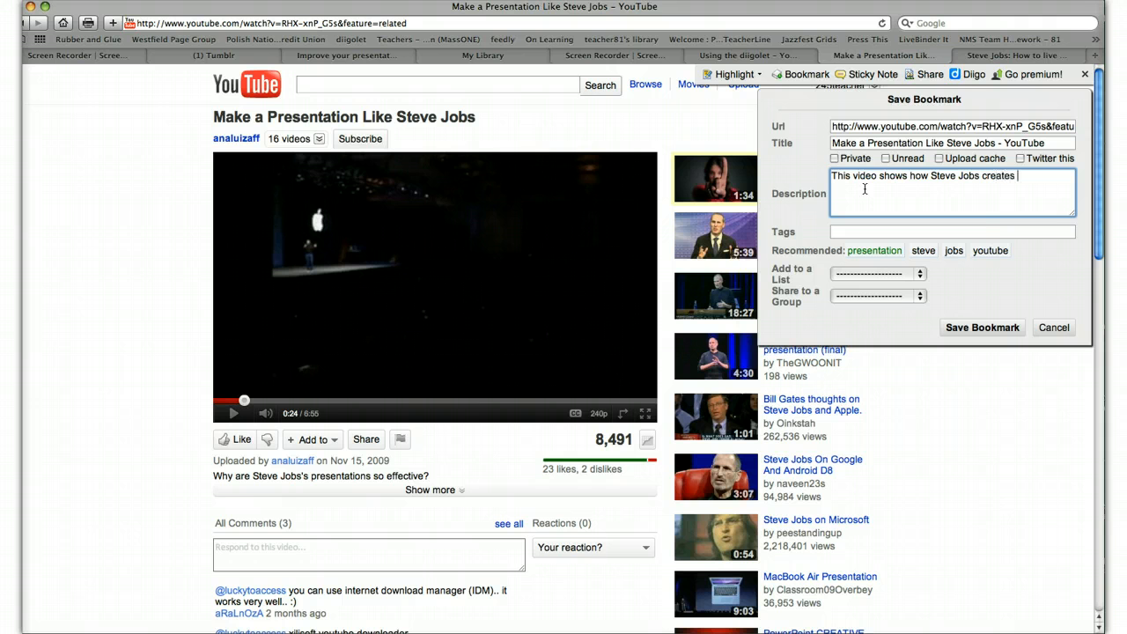
text( presentations using the same skills effective w)
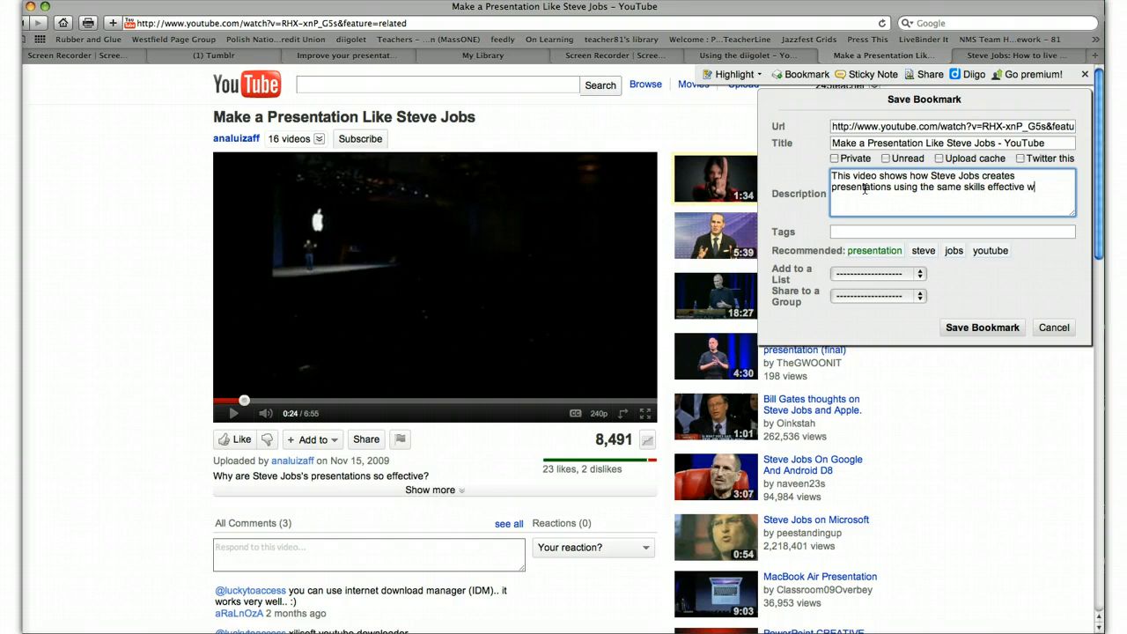
text(riters use.)
Tag the bookmark with presentation, writing, resource, assessment, evaluation and video
click(876, 233)
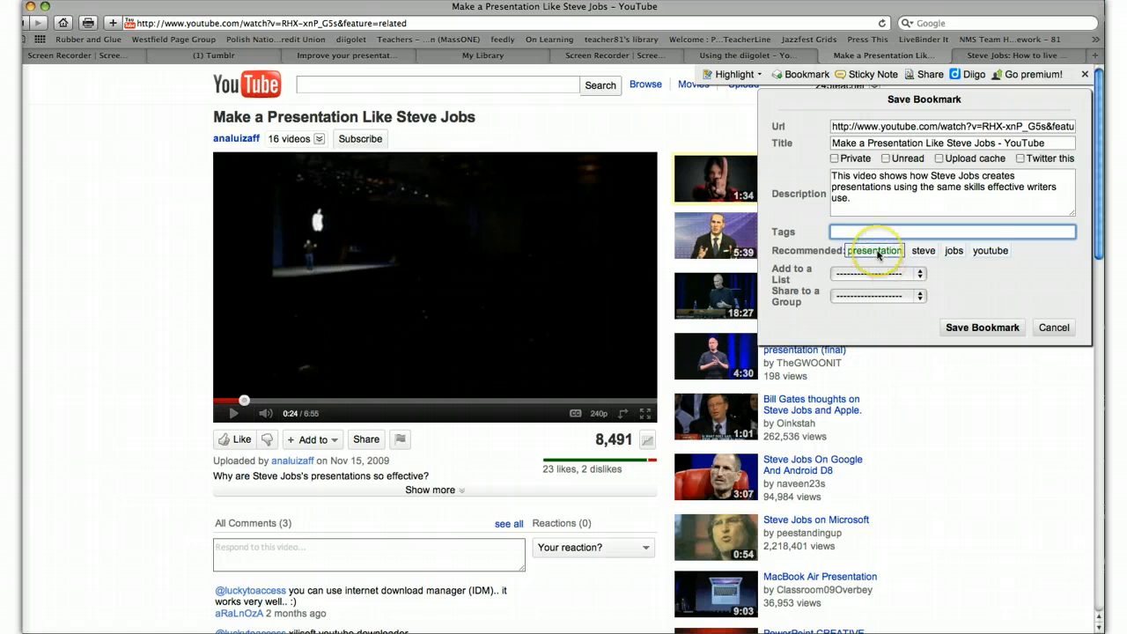
click(875, 251)
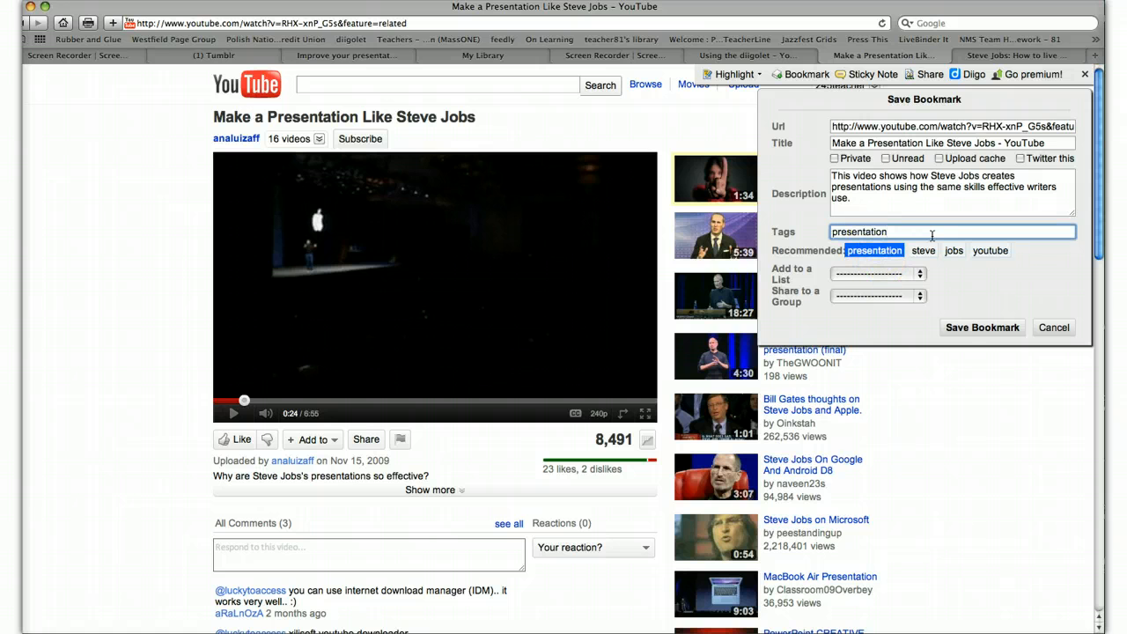
text(writn)
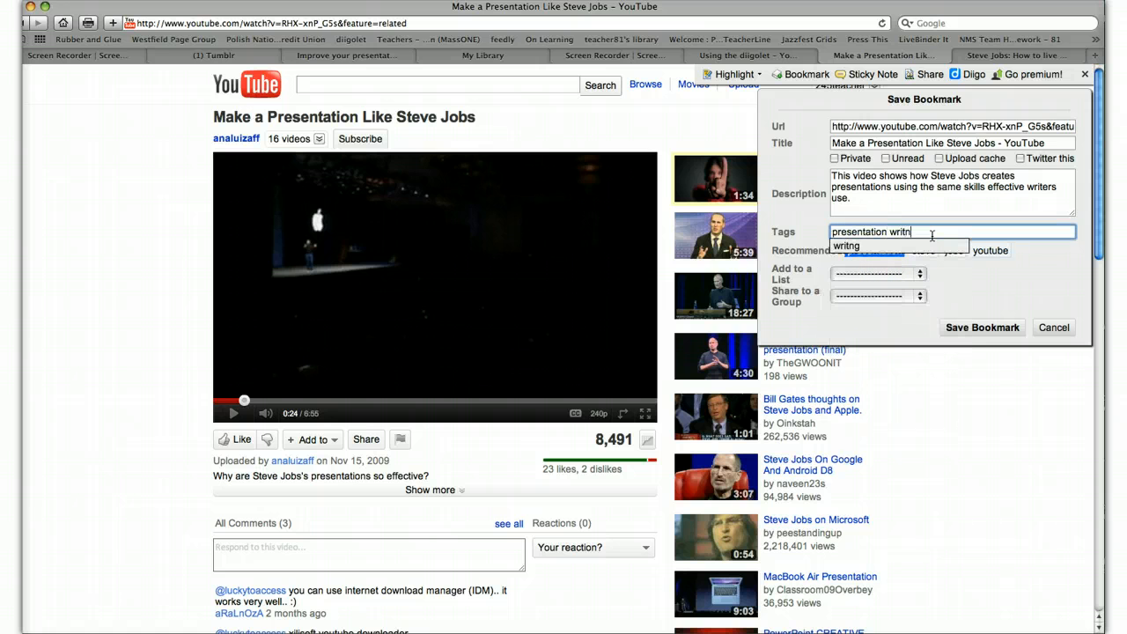
key(BackSpace)
text(ing reso)
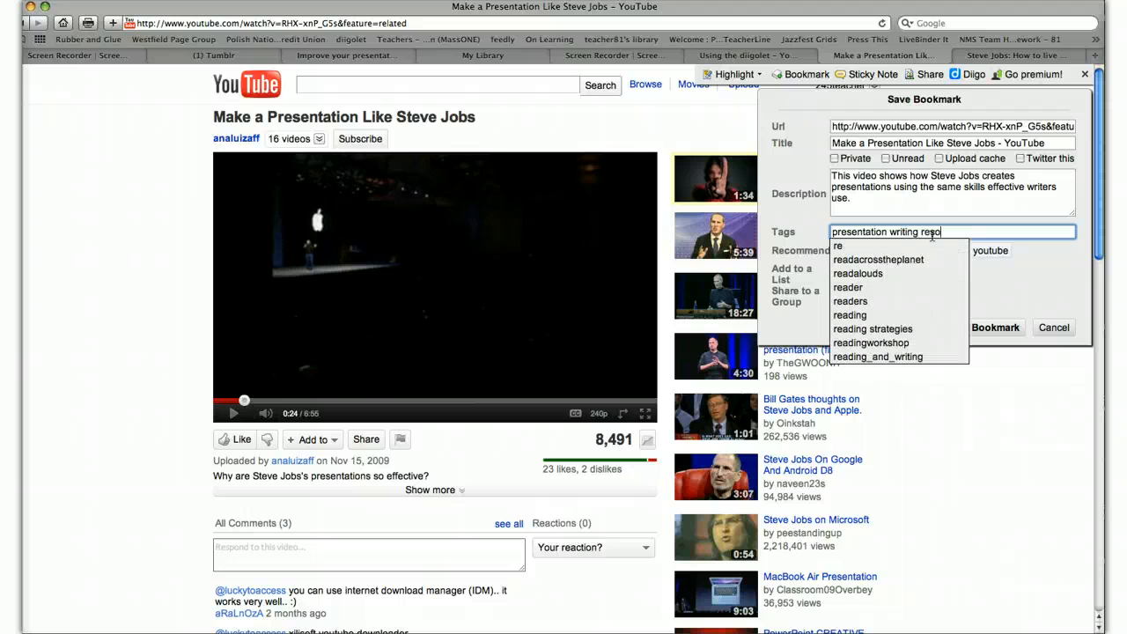
text(urce asses)
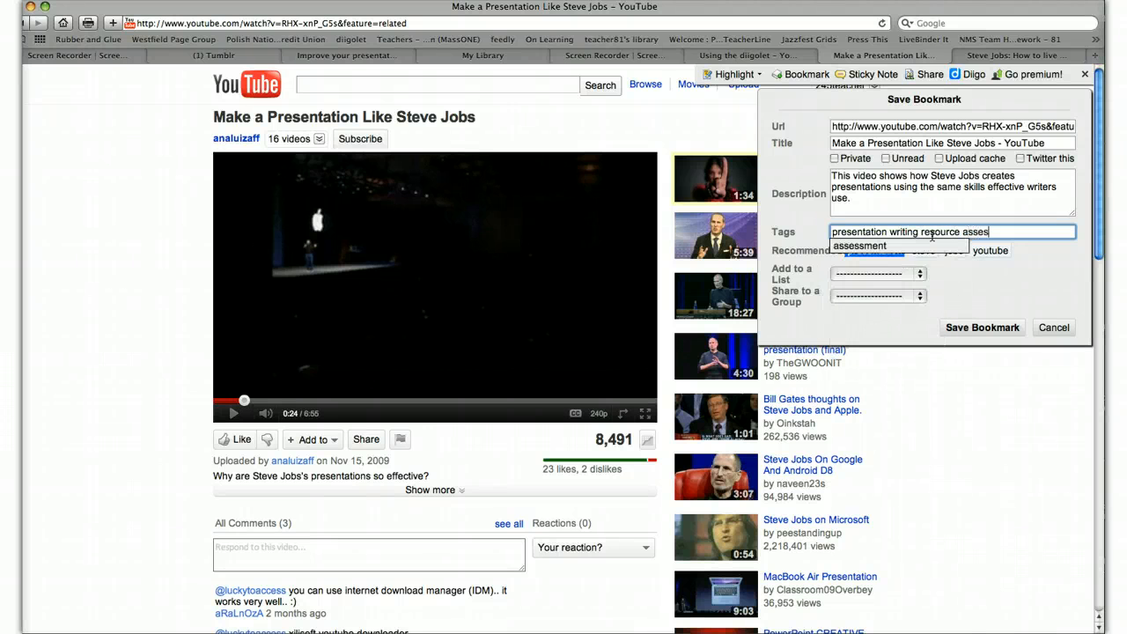
text(sment eb)
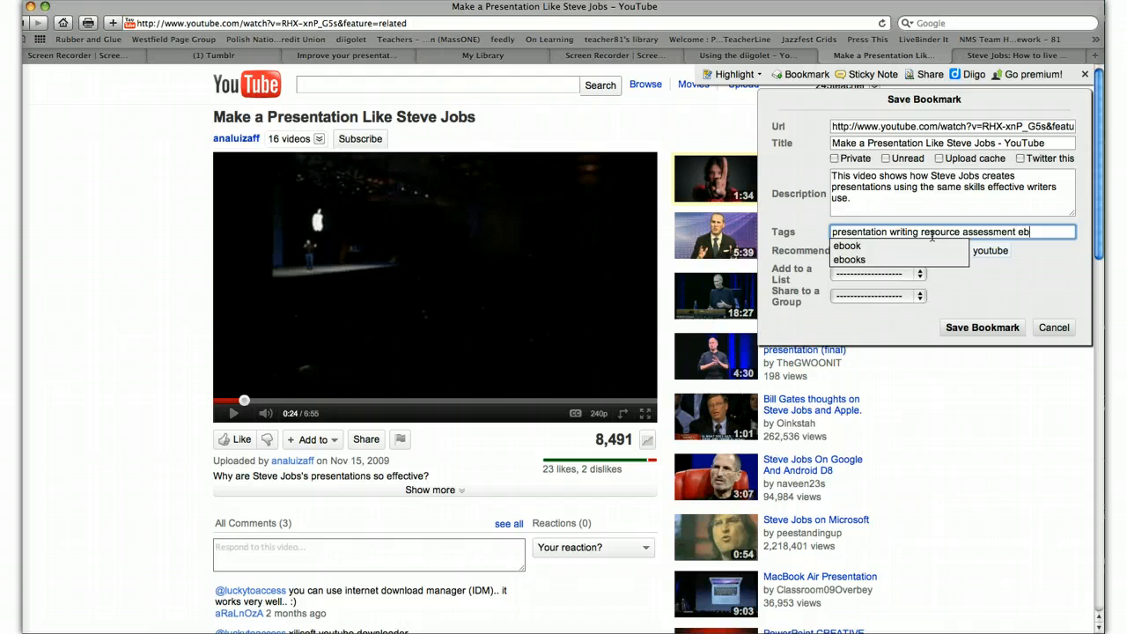
key(BackSpace)
text(valuation)
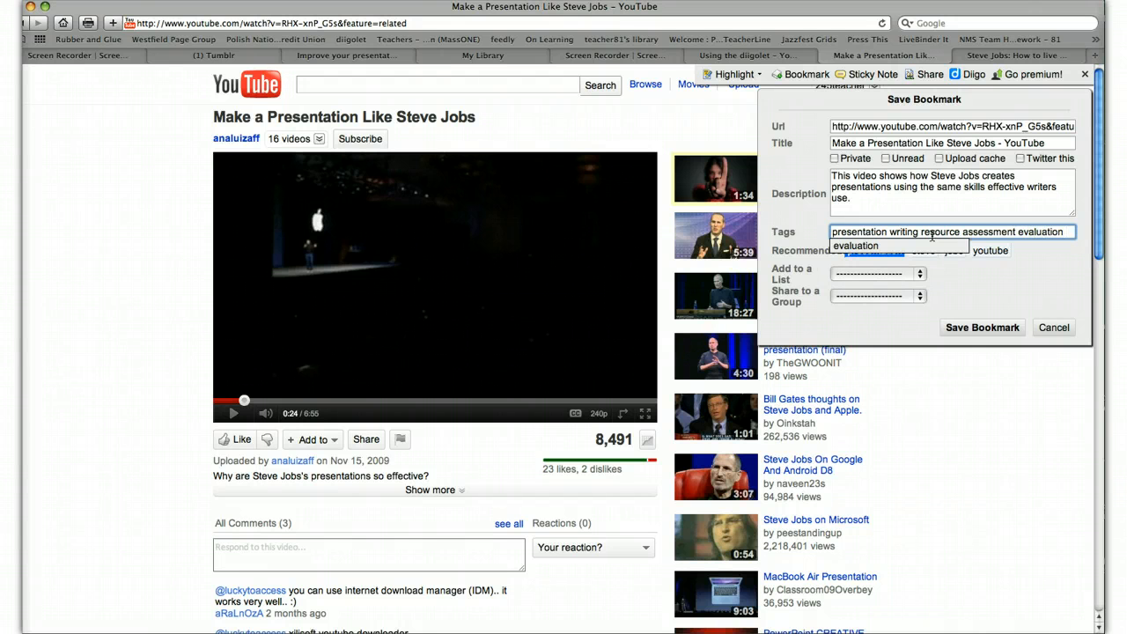
text( vide)
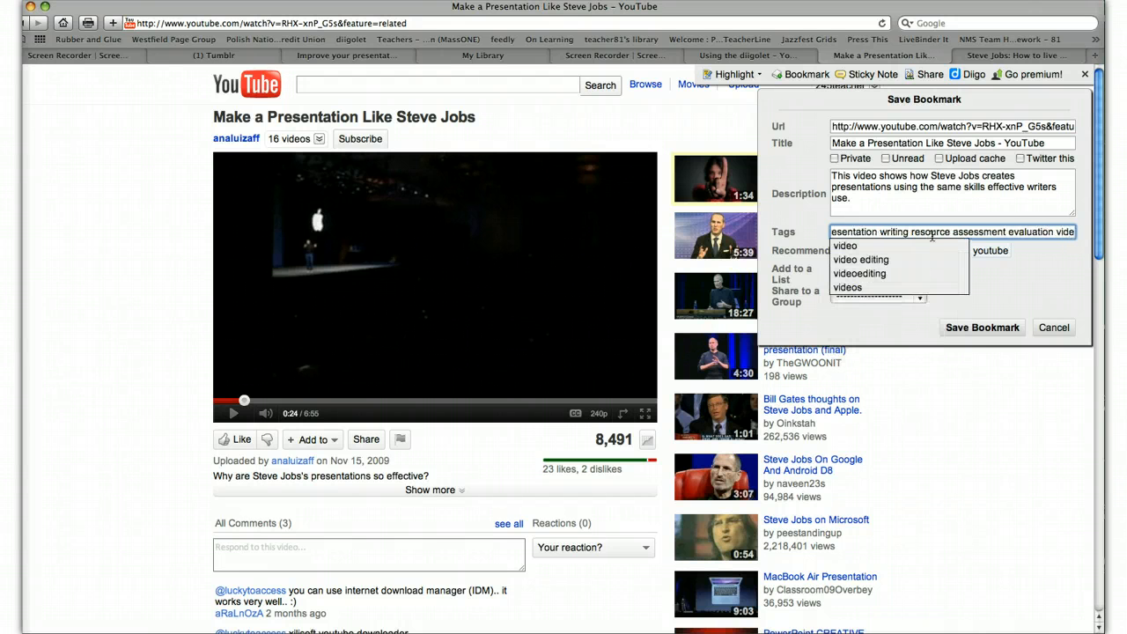
text(o)
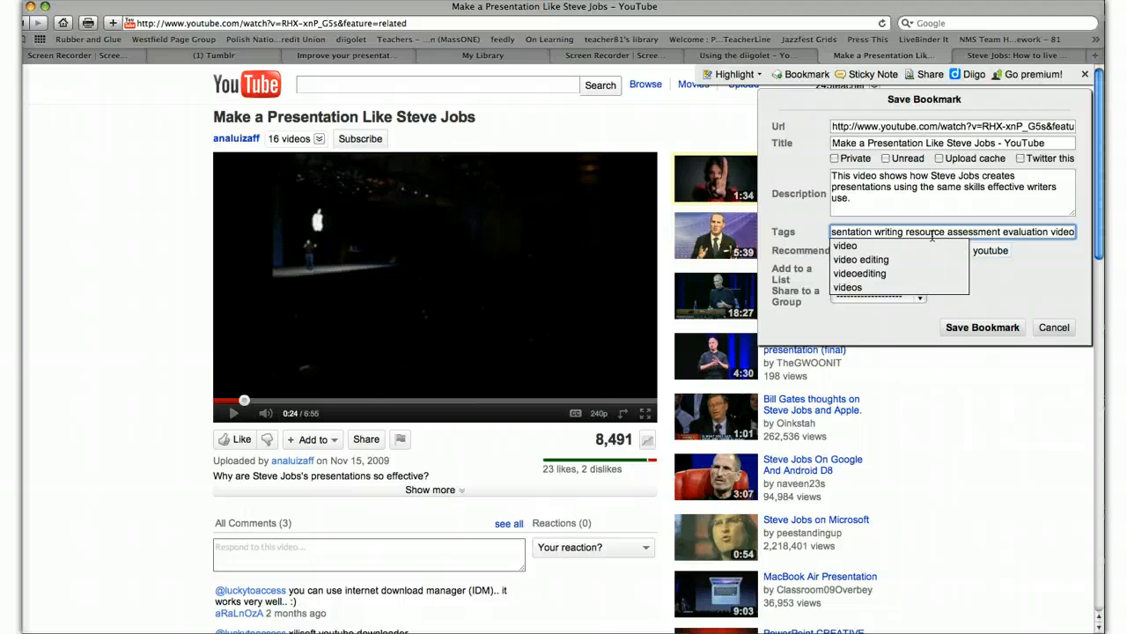
click(1083, 281)
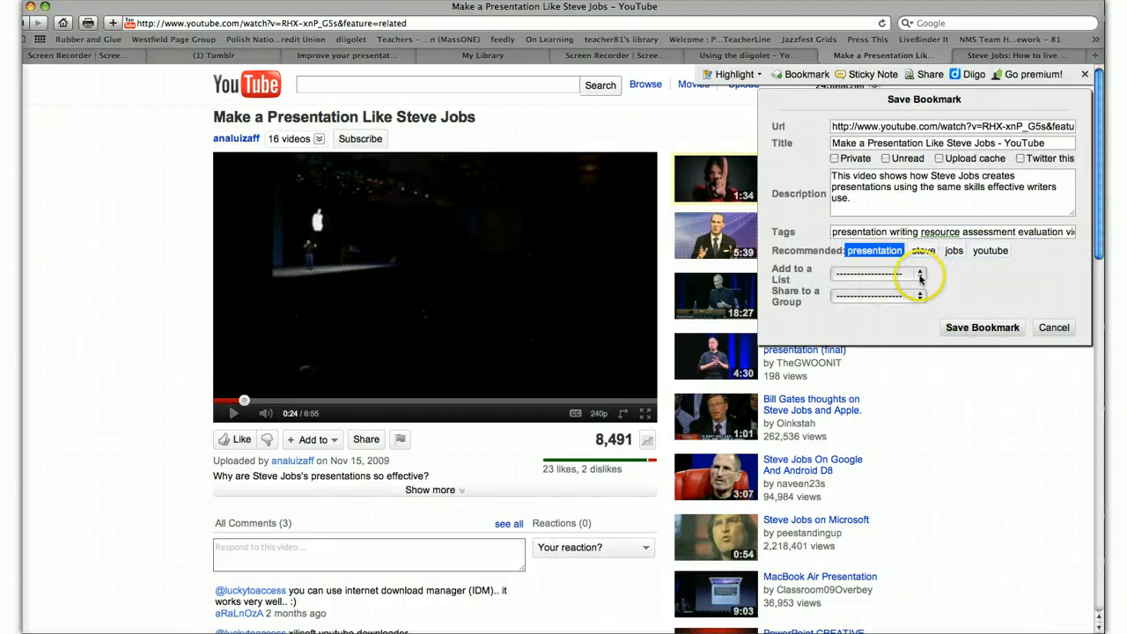
Assign the bookmark to the Presentation Resources list and save it
click(920, 278)
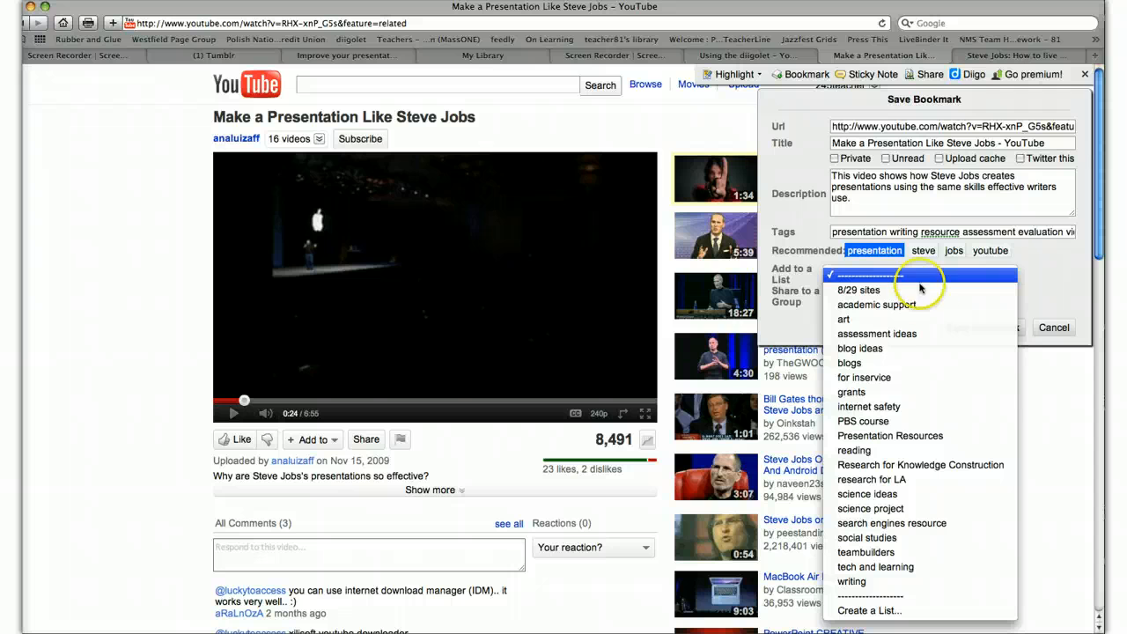
click(910, 436)
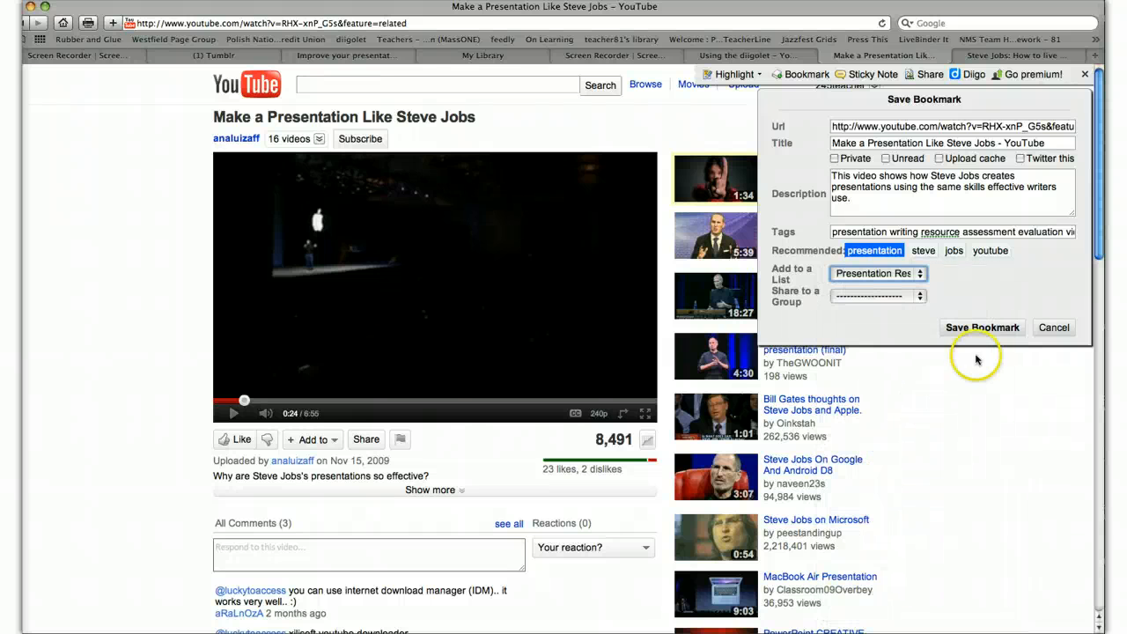
click(979, 328)
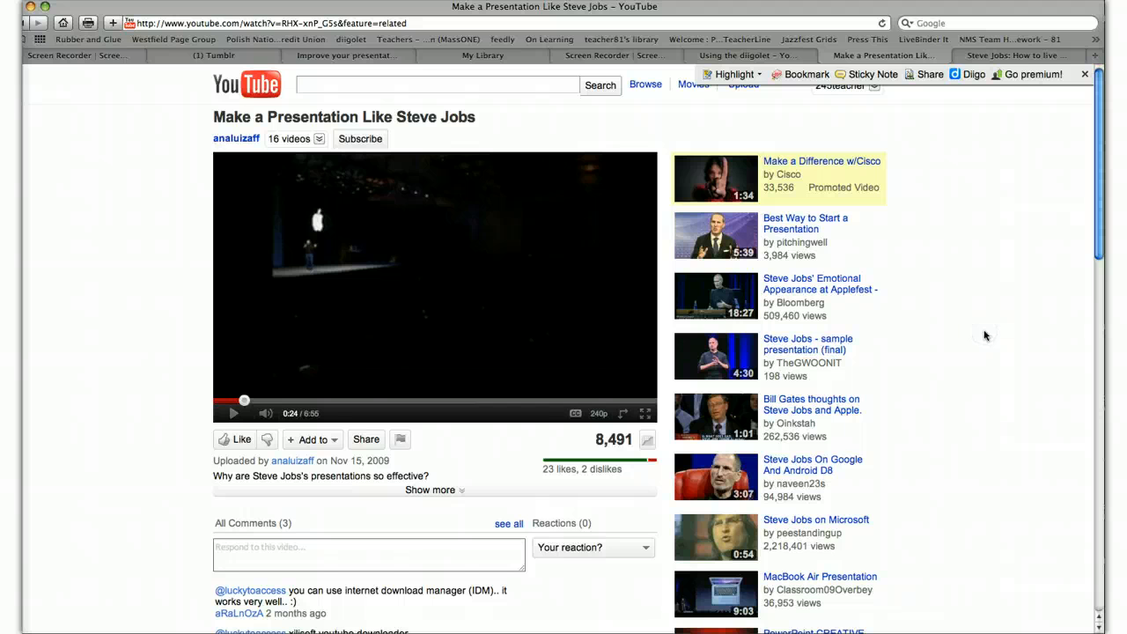
click(930, 74)
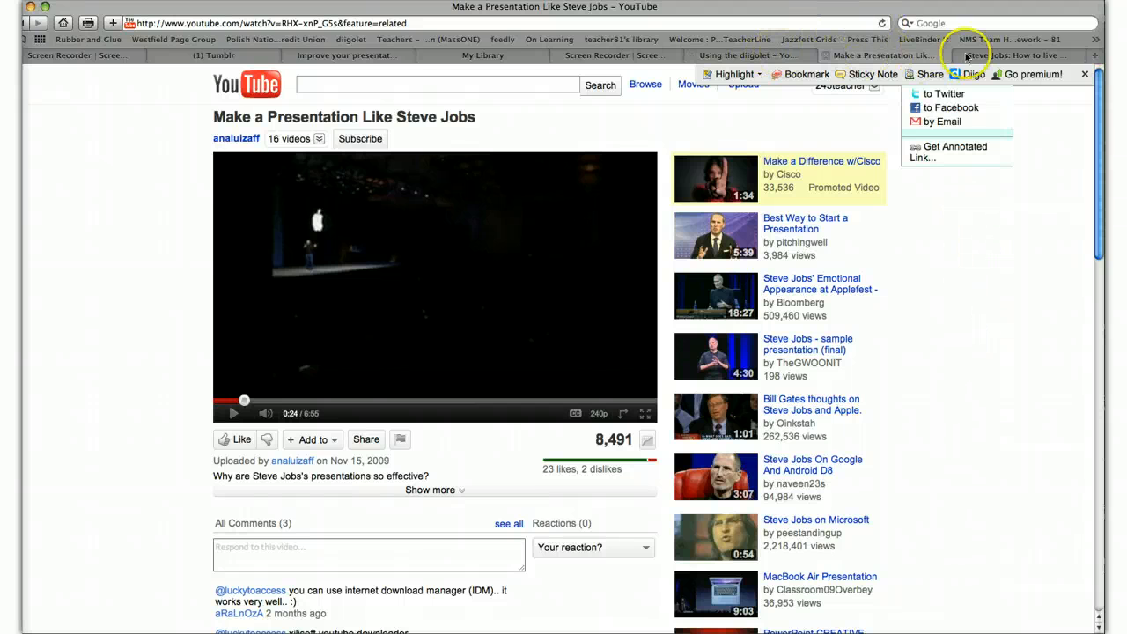
Save a Diigo bookmark for the TED talk "Steve Jobs: How to live before you die", tagged inspiration and presentation
click(1009, 56)
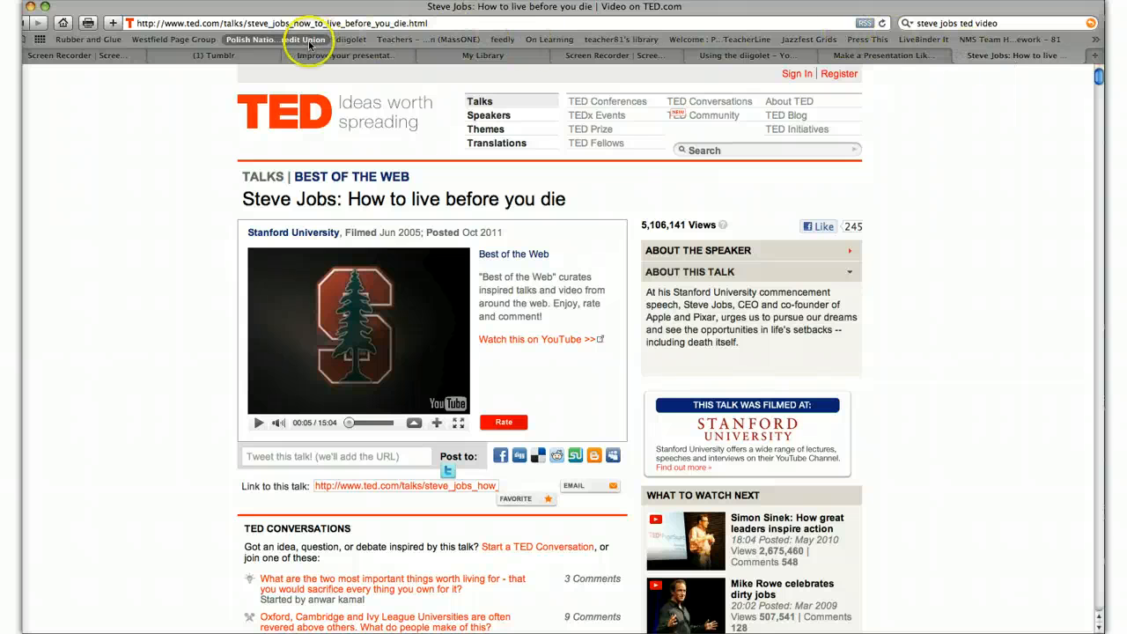
click(345, 40)
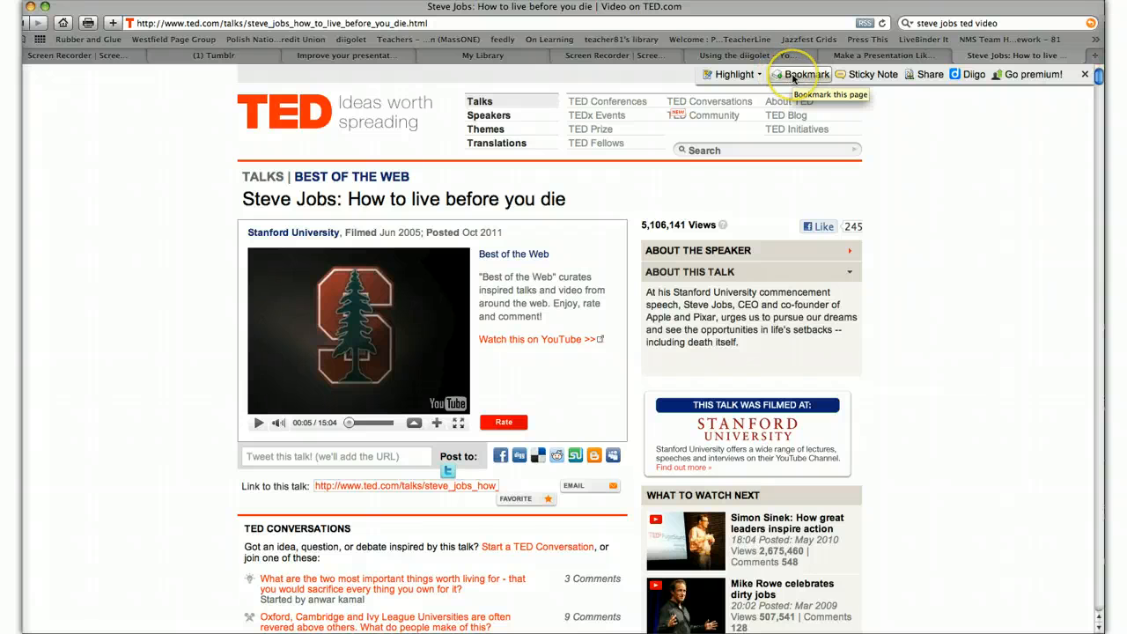
click(792, 78)
click(892, 247)
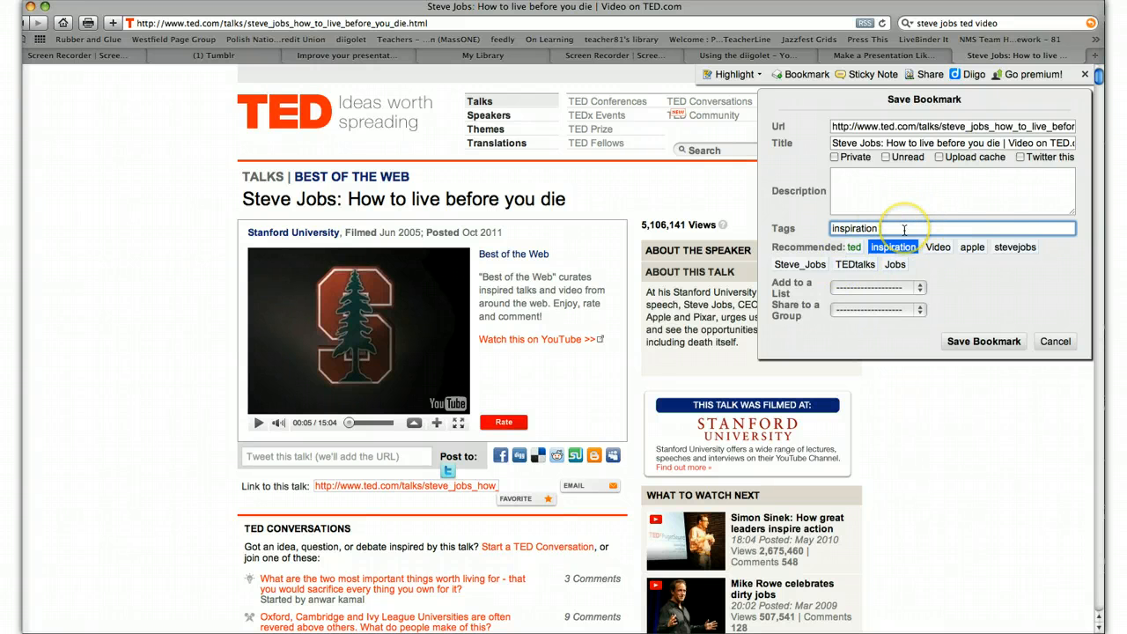
text(prese)
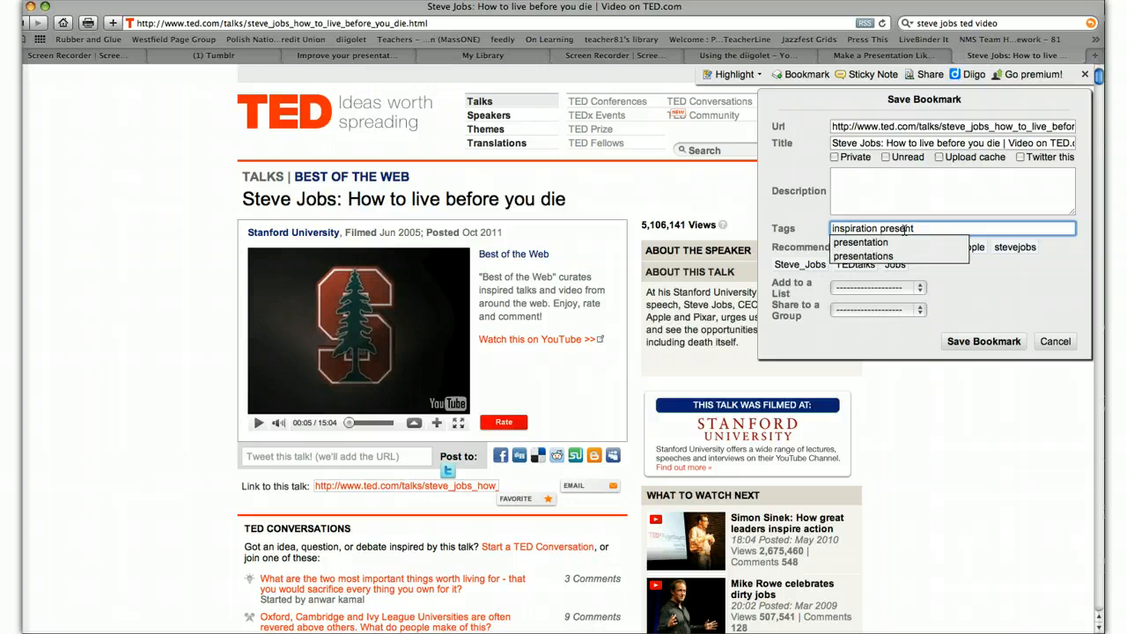
text(nt)
click(863, 242)
click(993, 342)
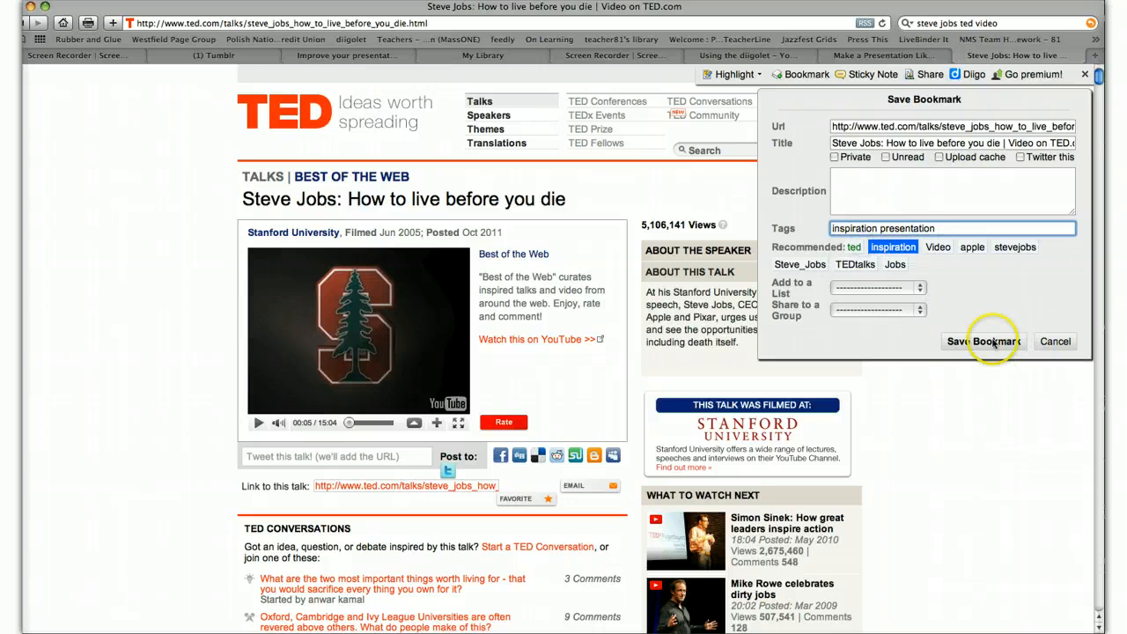
click(993, 341)
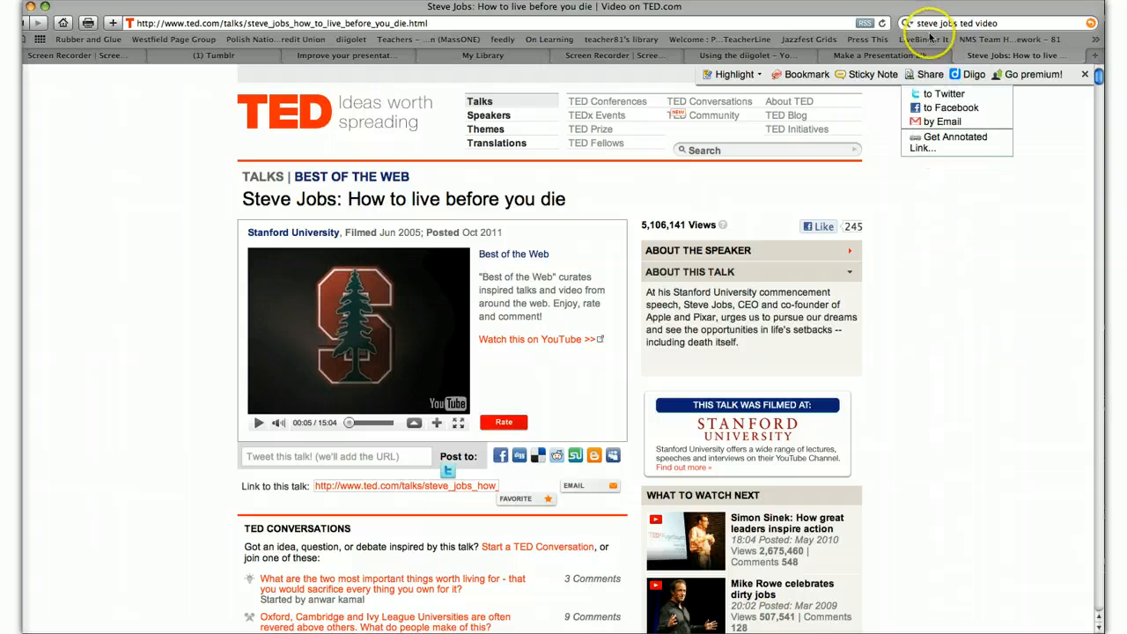
Refresh the Diigo library and look through the bookmarks in the Presentation Resources list
click(517, 57)
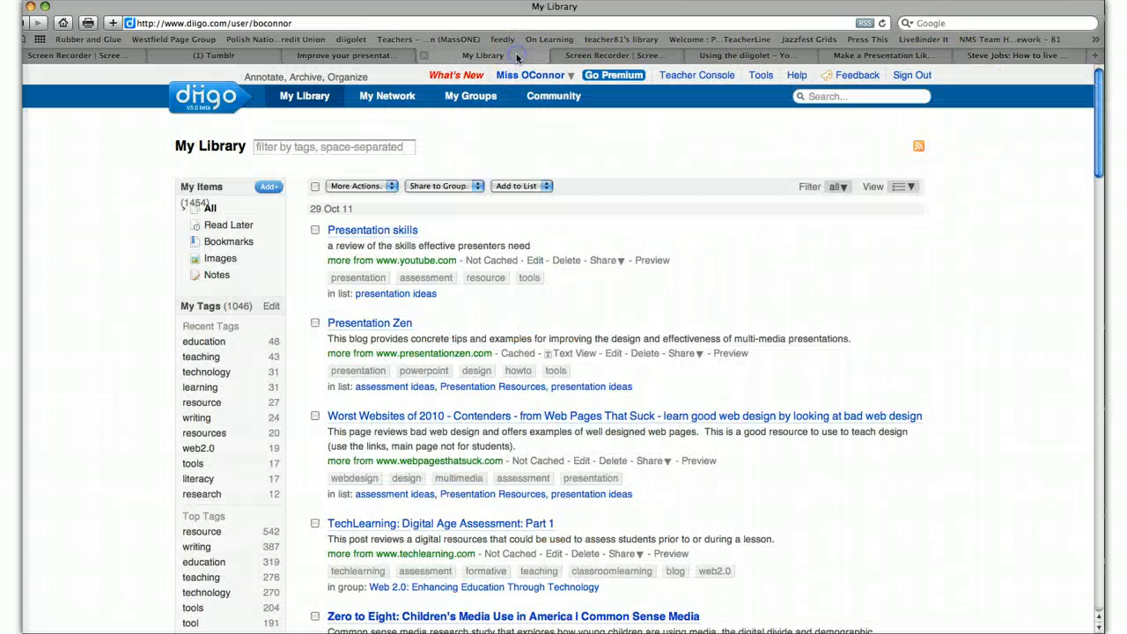
click(882, 25)
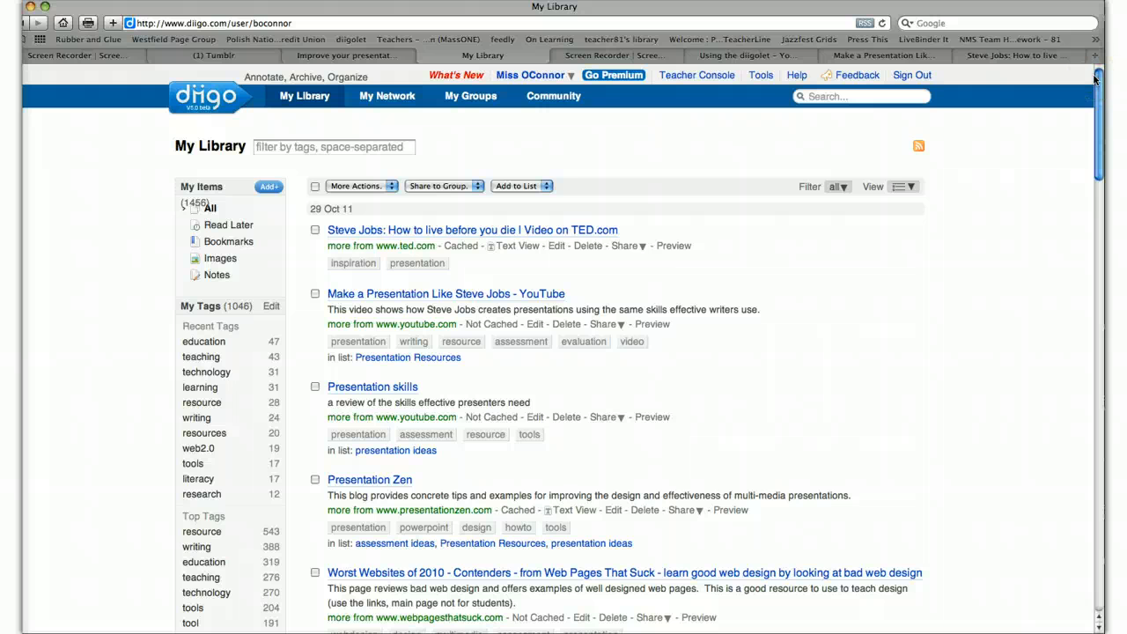
click(1094, 79)
drag(1101, 81, 1100, 193)
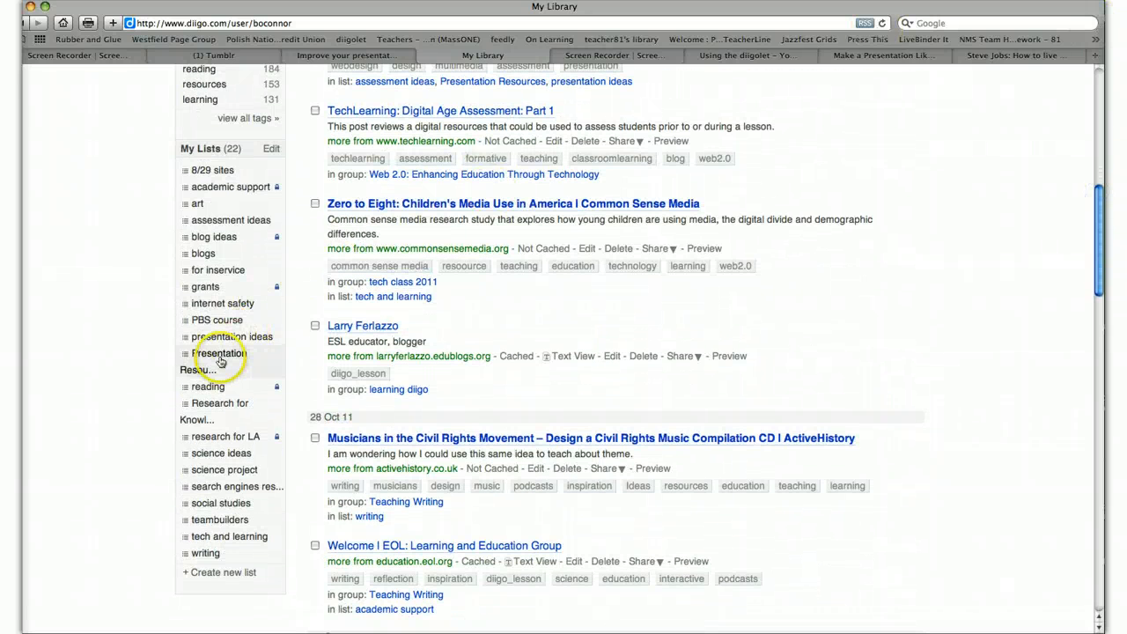
click(221, 359)
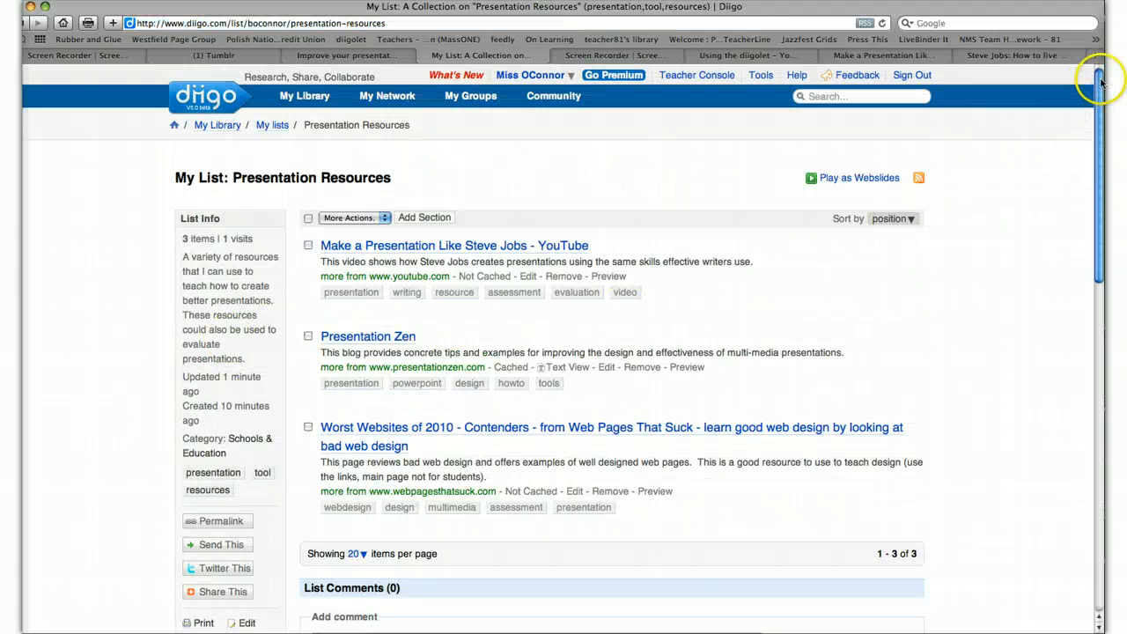
scroll(1101, 100, down, 5)
scroll(1102, 102, up, 4)
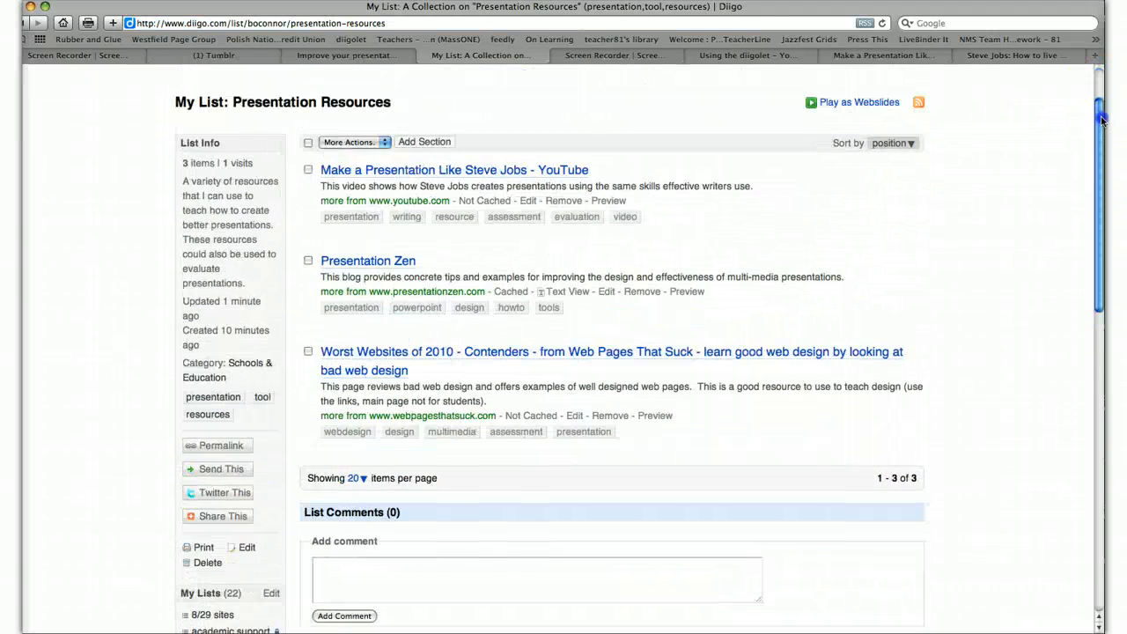
scroll(1102, 105, up, 2)
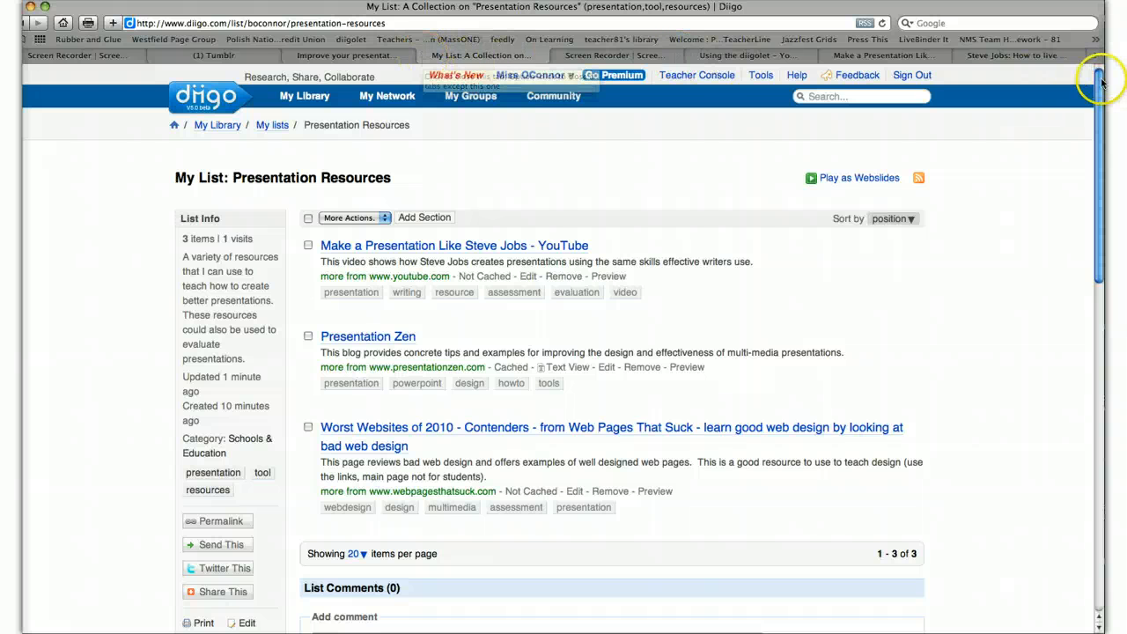
drag(1097, 78, 1098, 145)
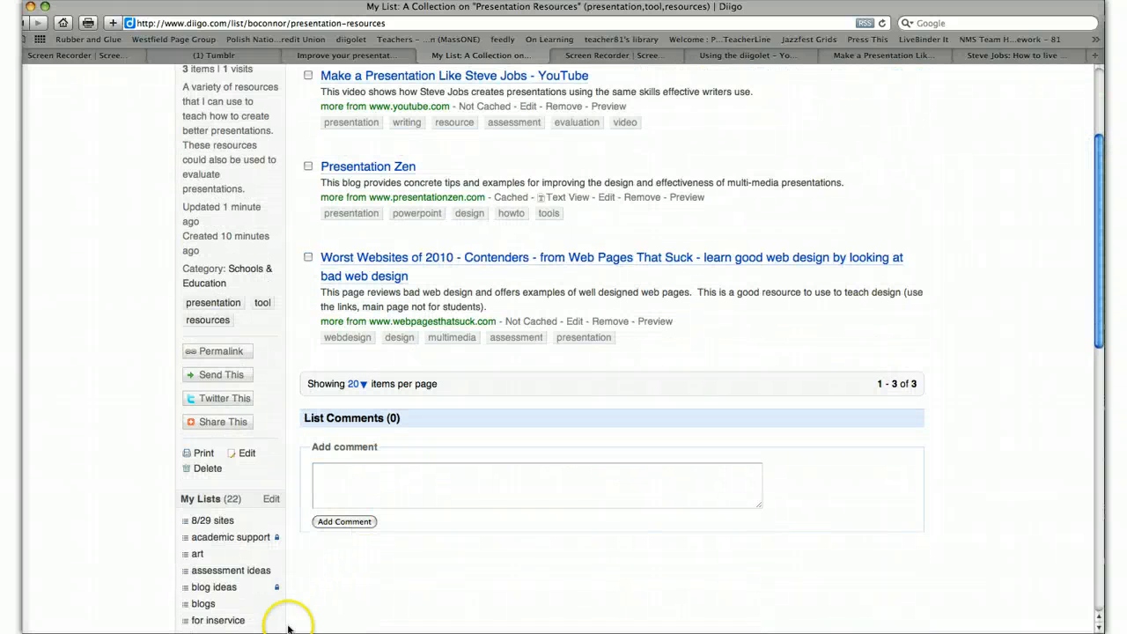